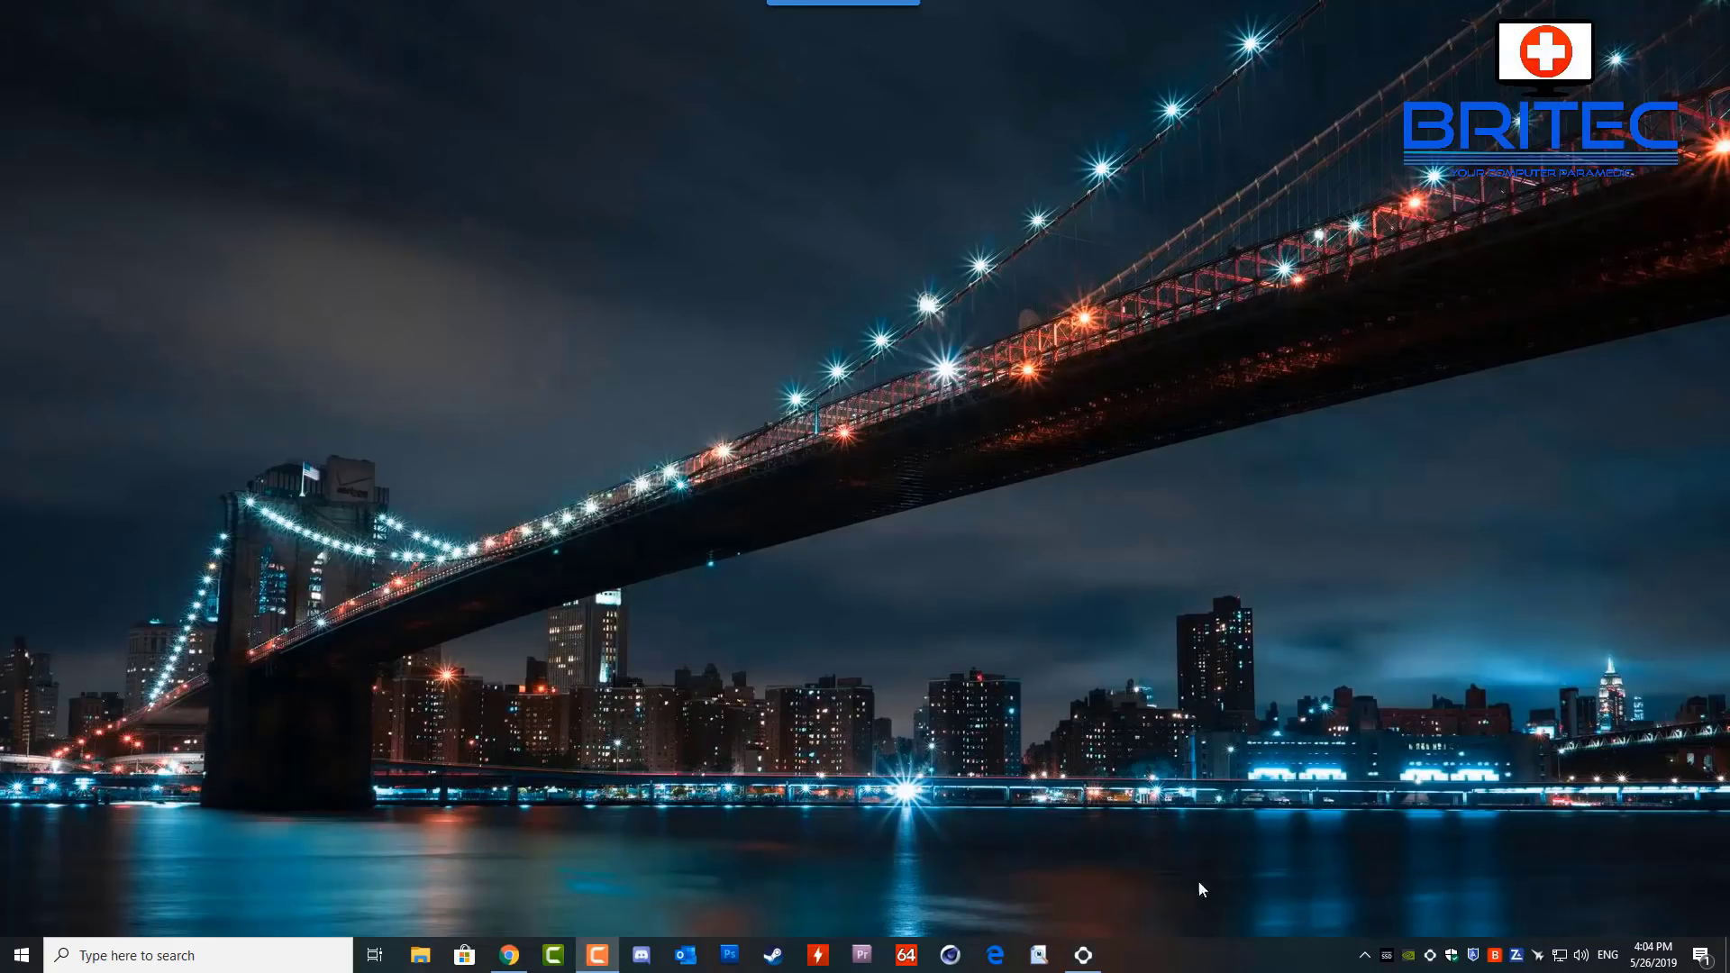
- Open Task Manager from the taskbar and view CPU performance details
right_click(1122, 959)
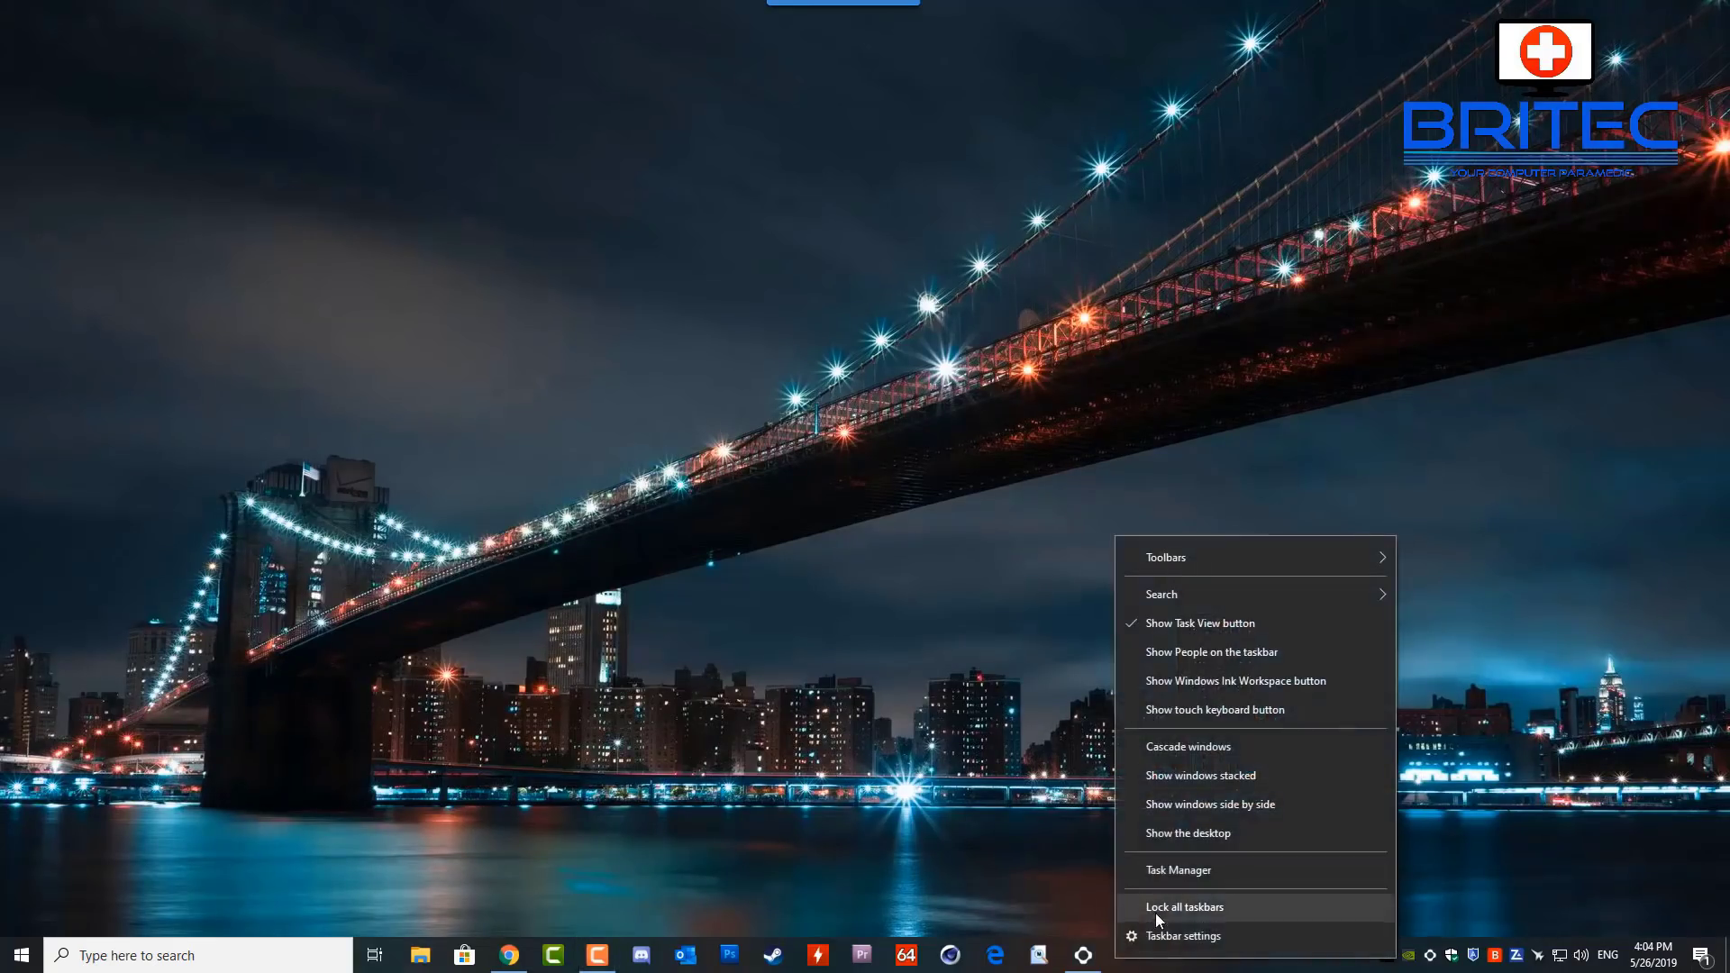
left_click(1165, 889)
left_click(269, 81)
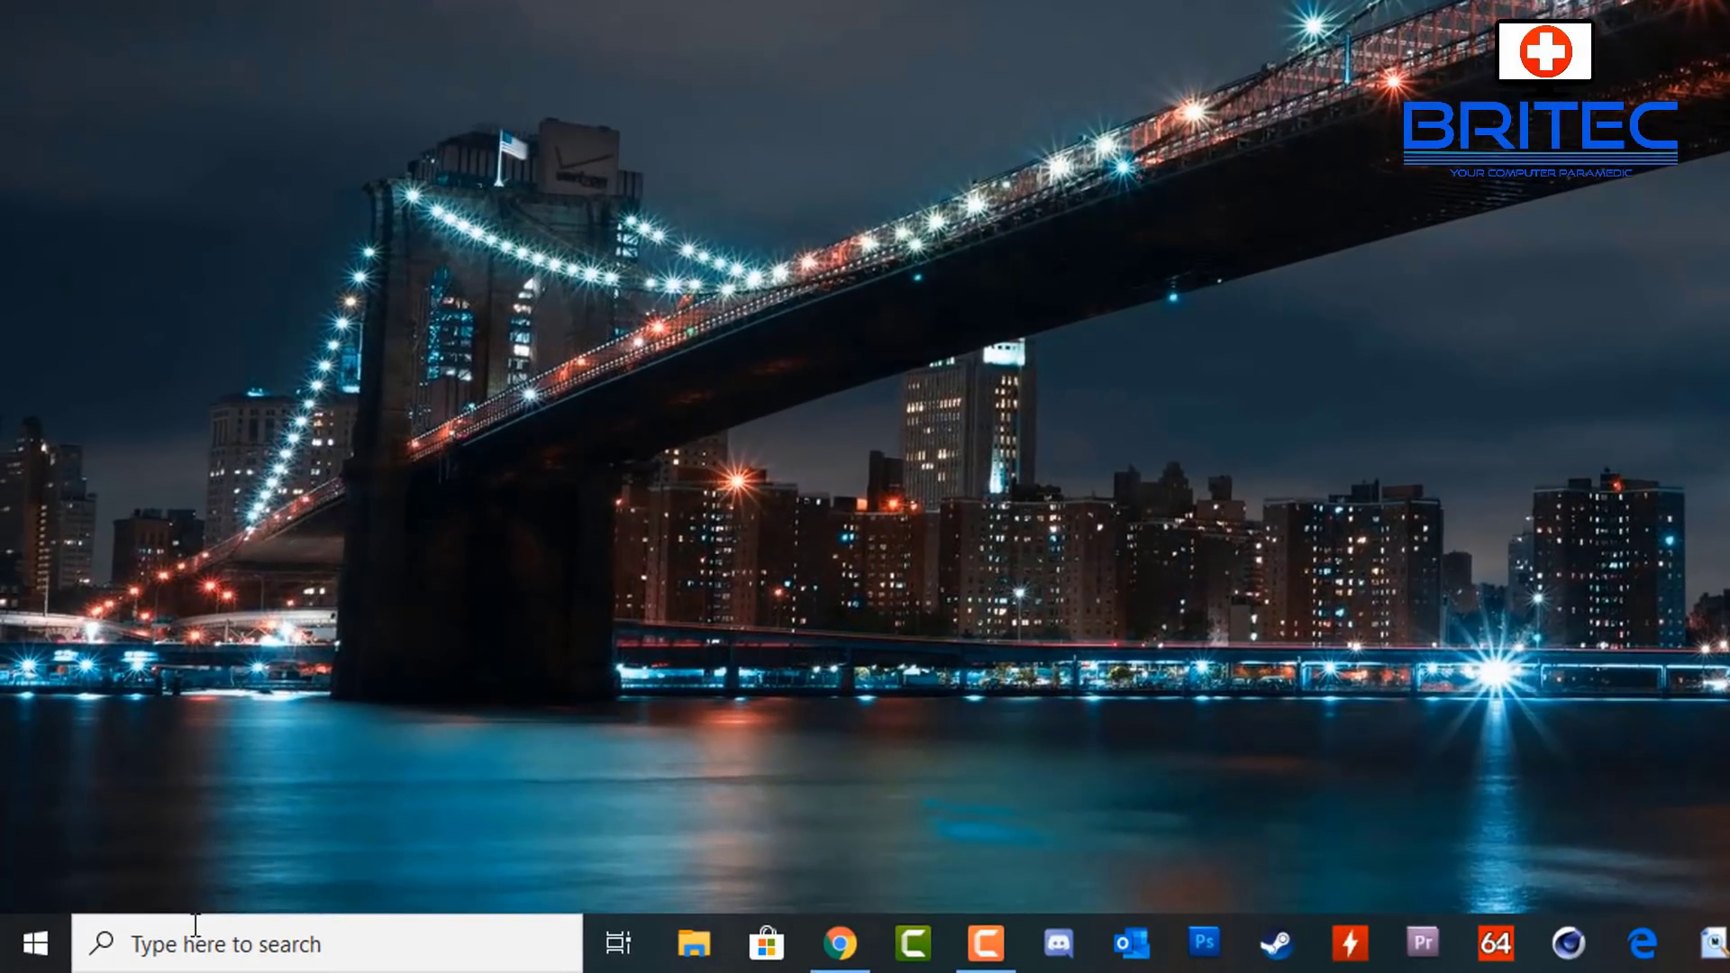
- Run systeminfo.exe in an administrator Command Prompt and scroll through its output
left_click(139, 941)
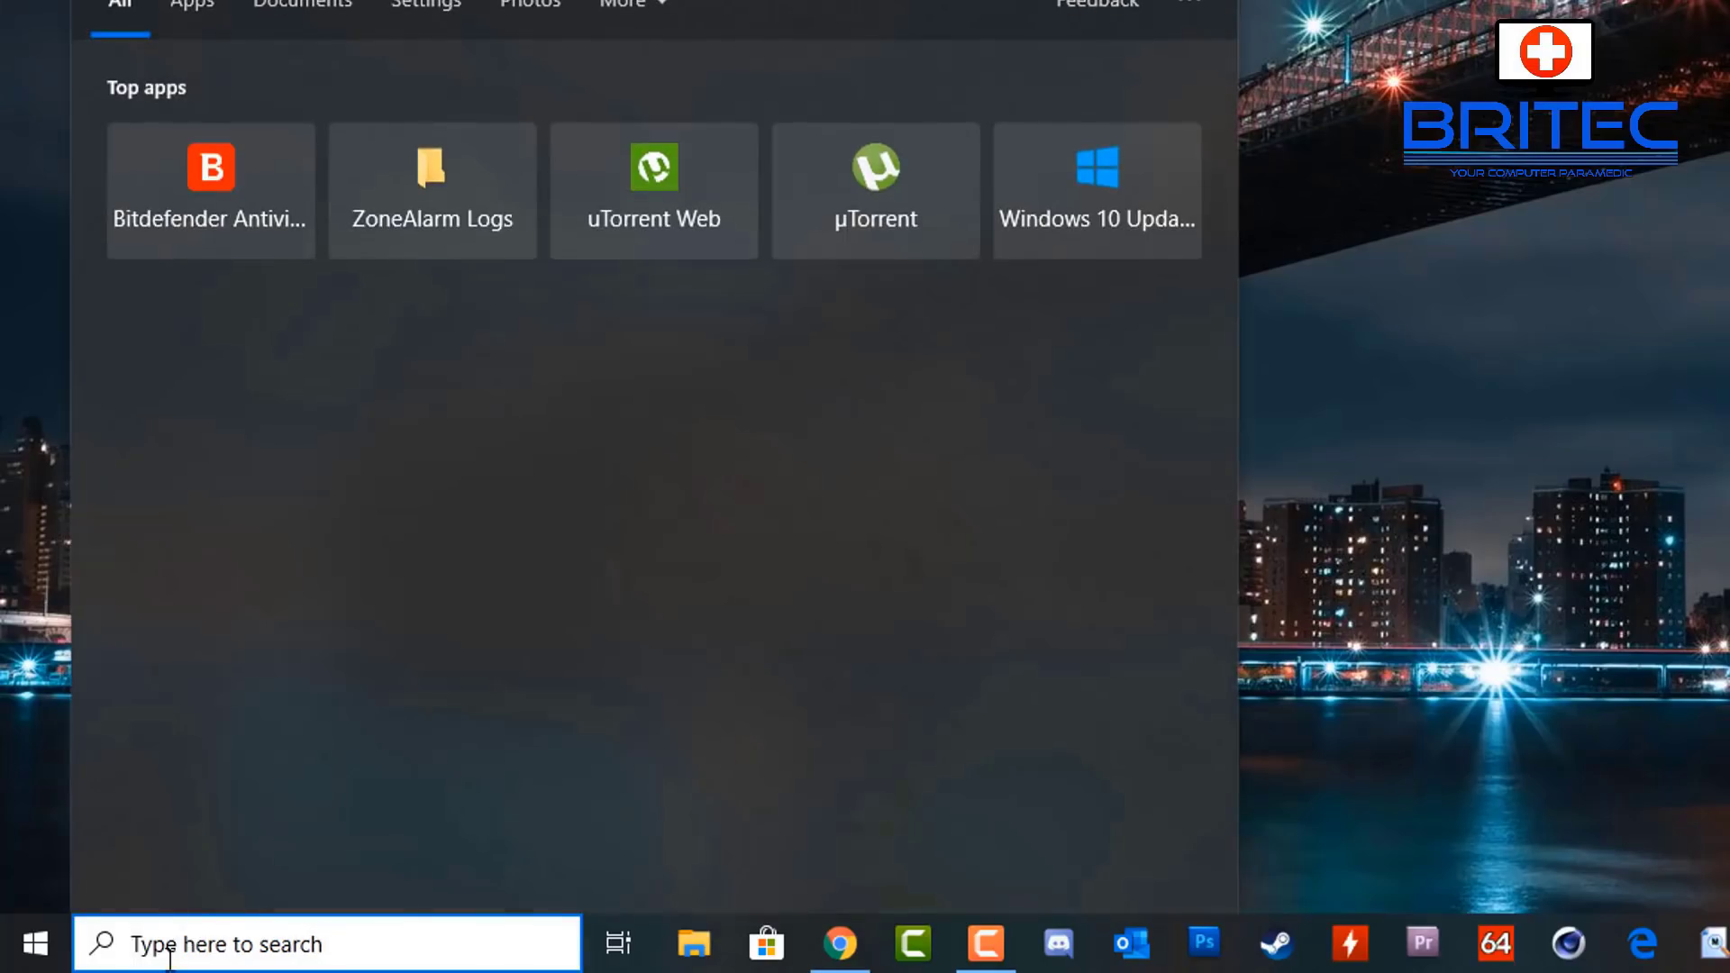
type("cmd")
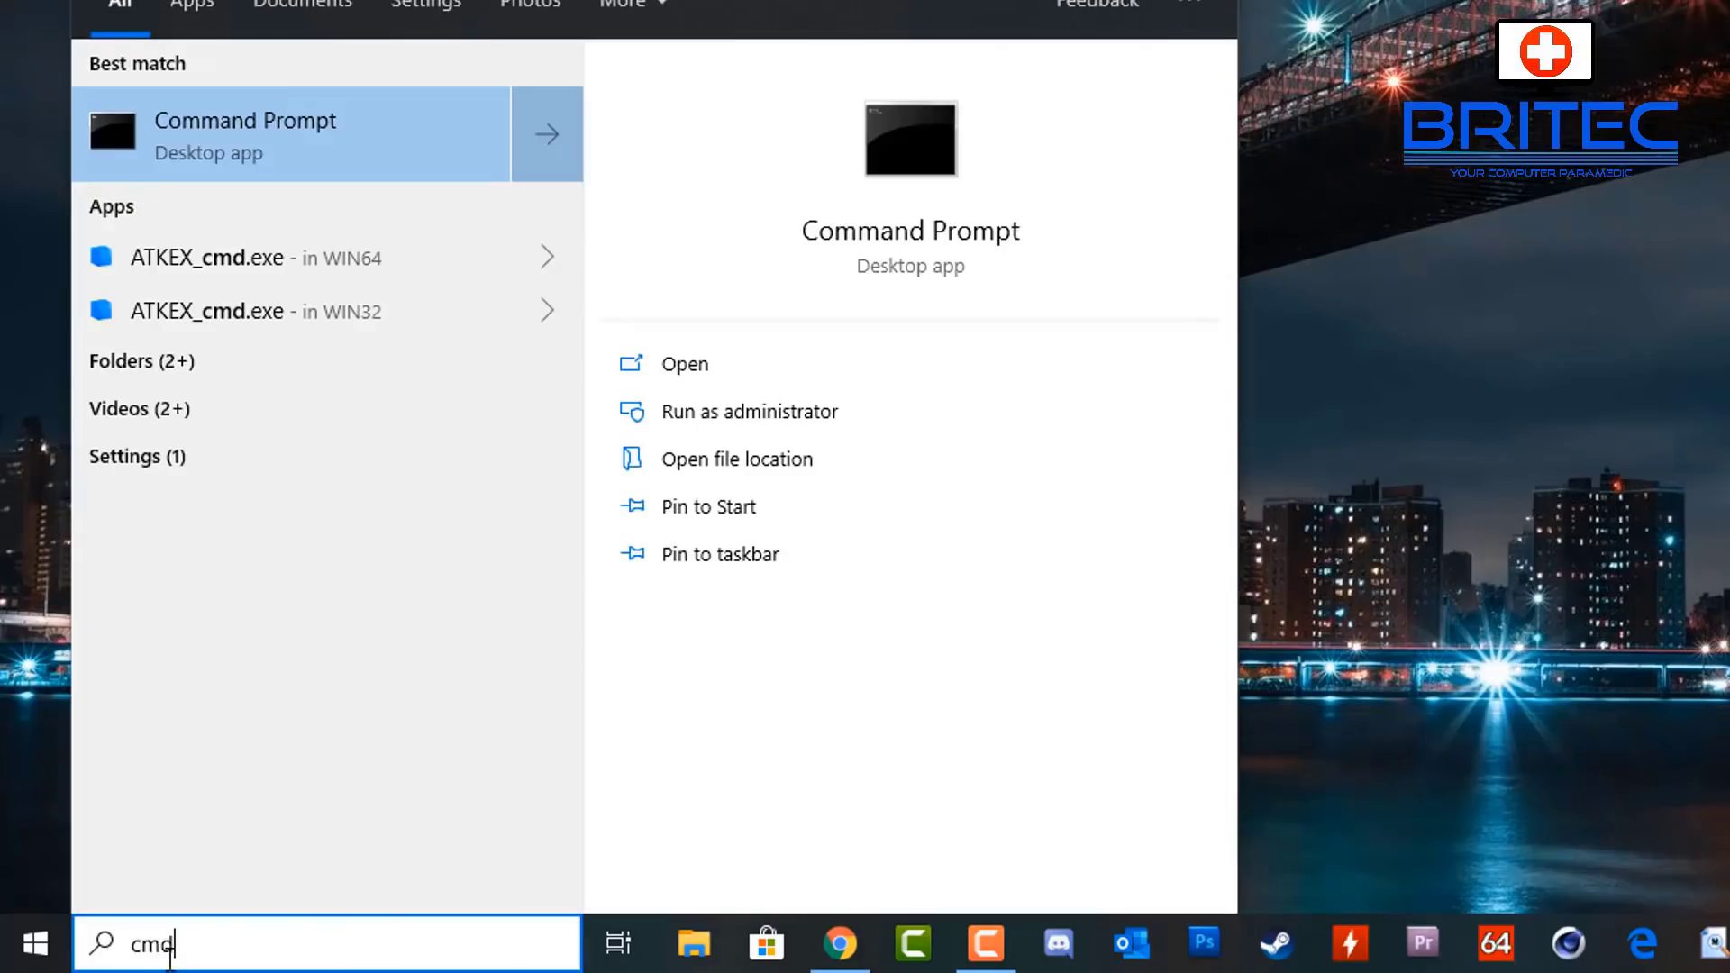
right_click(255, 151)
left_click(351, 187)
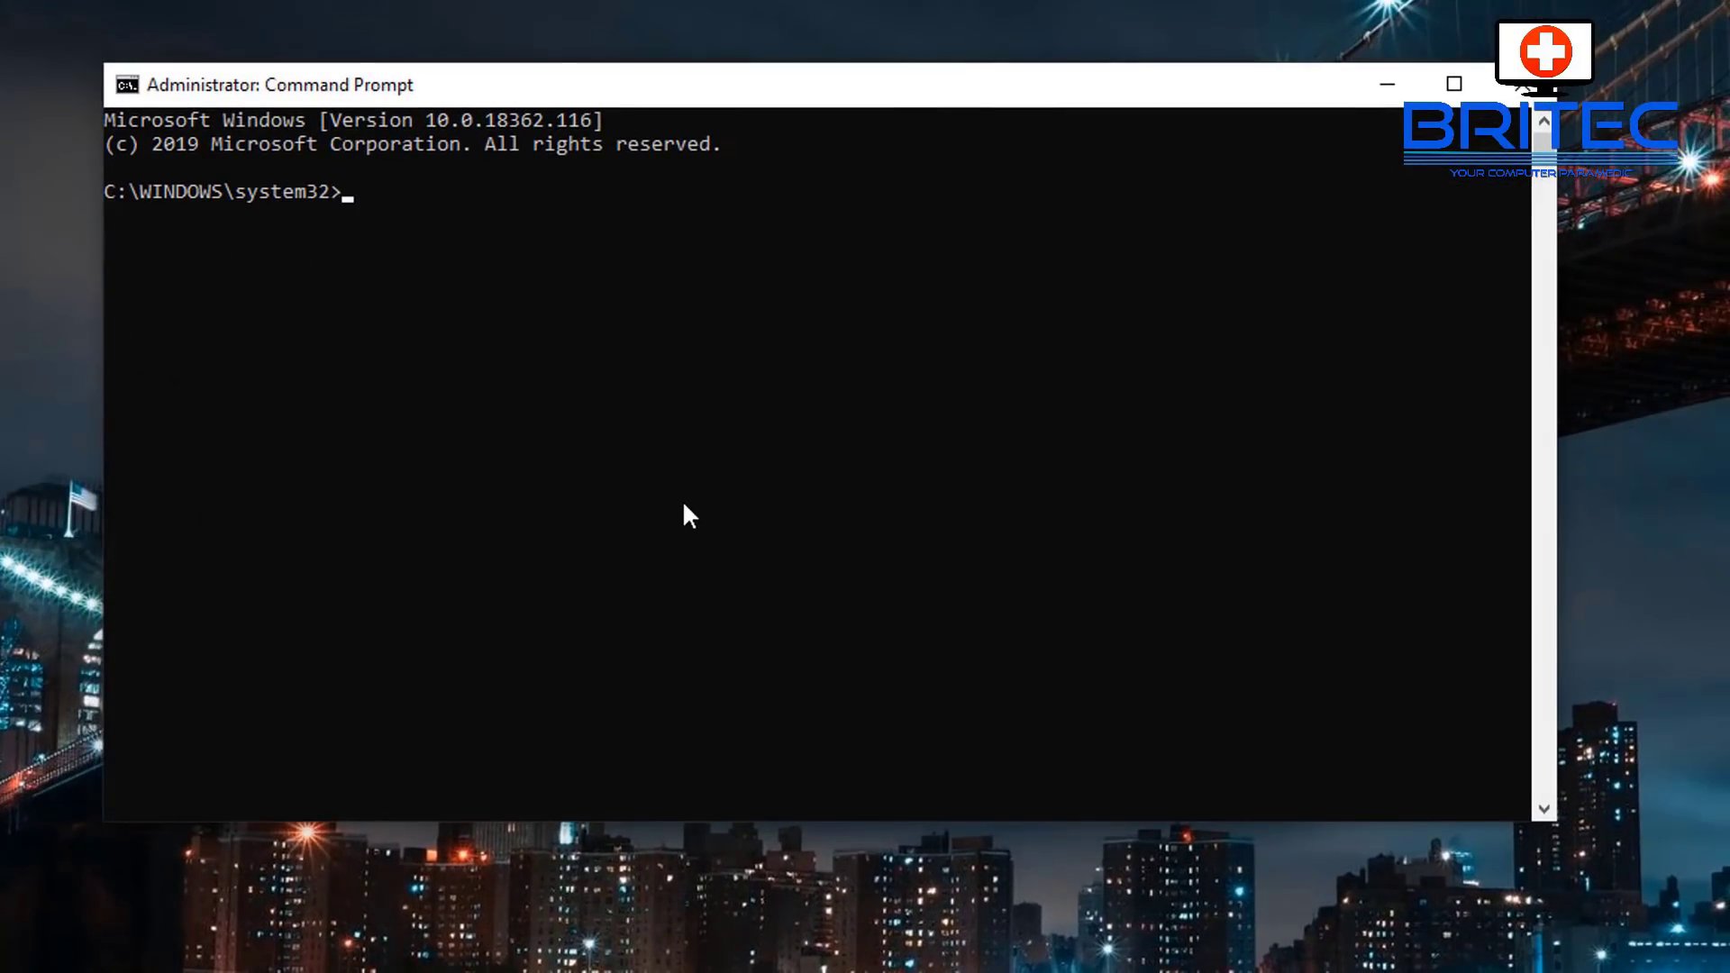
type("systeminfo.exe")
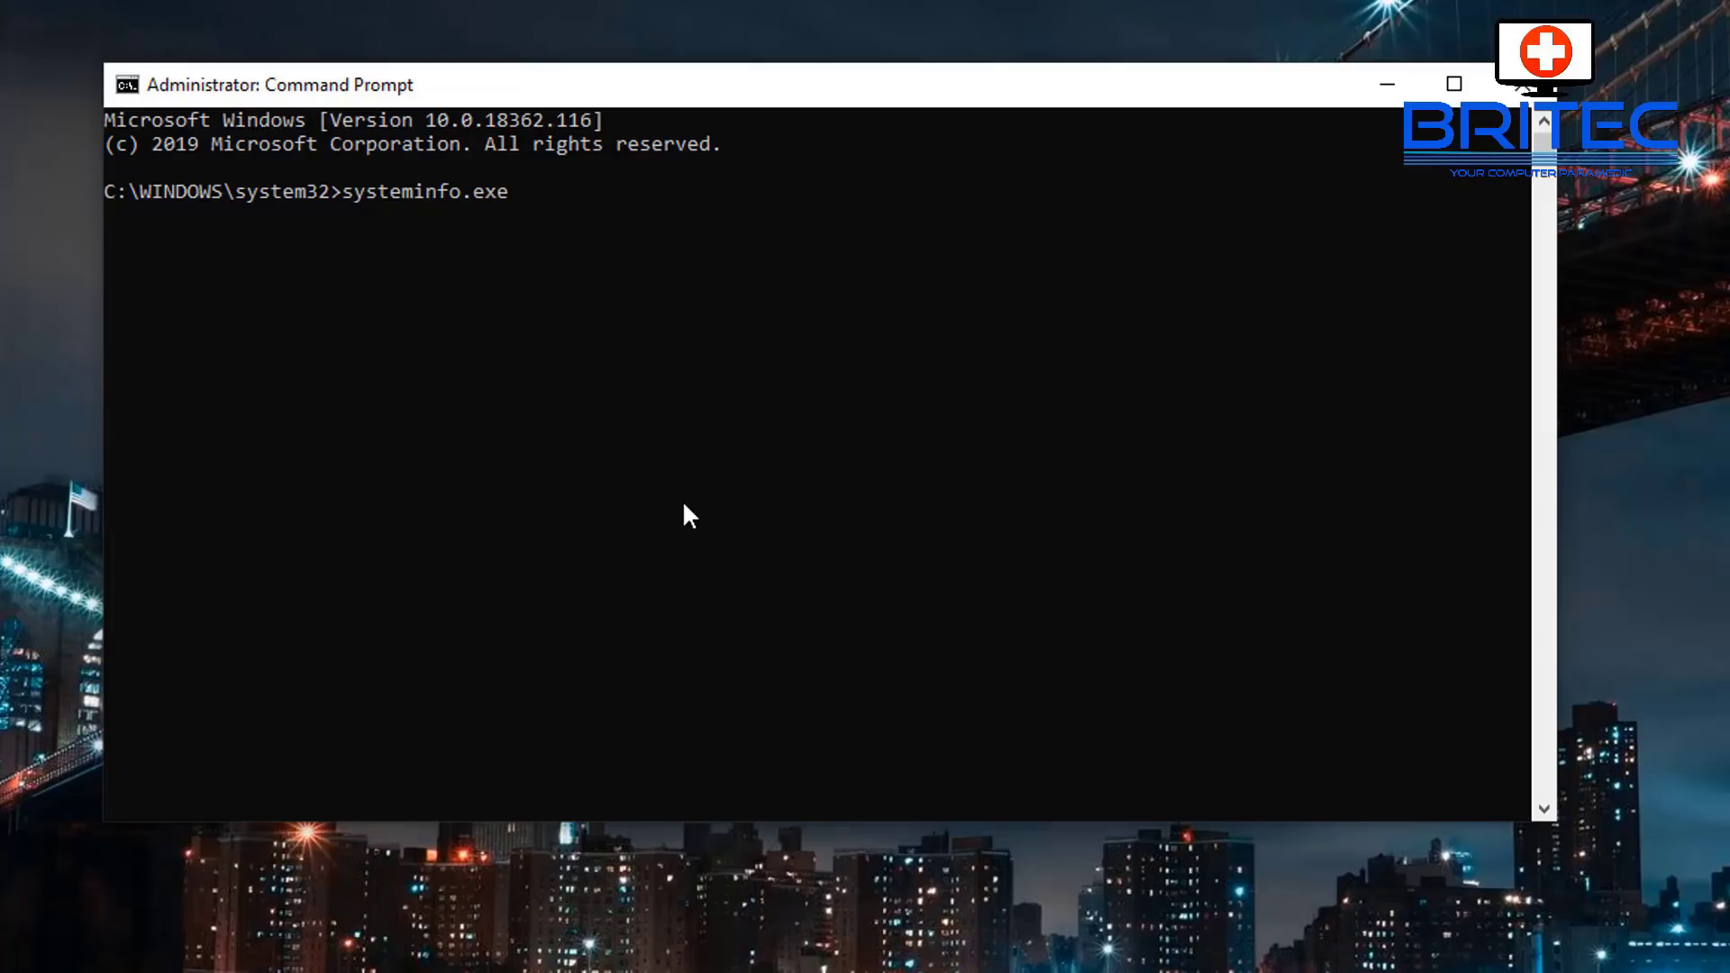
key("Return")
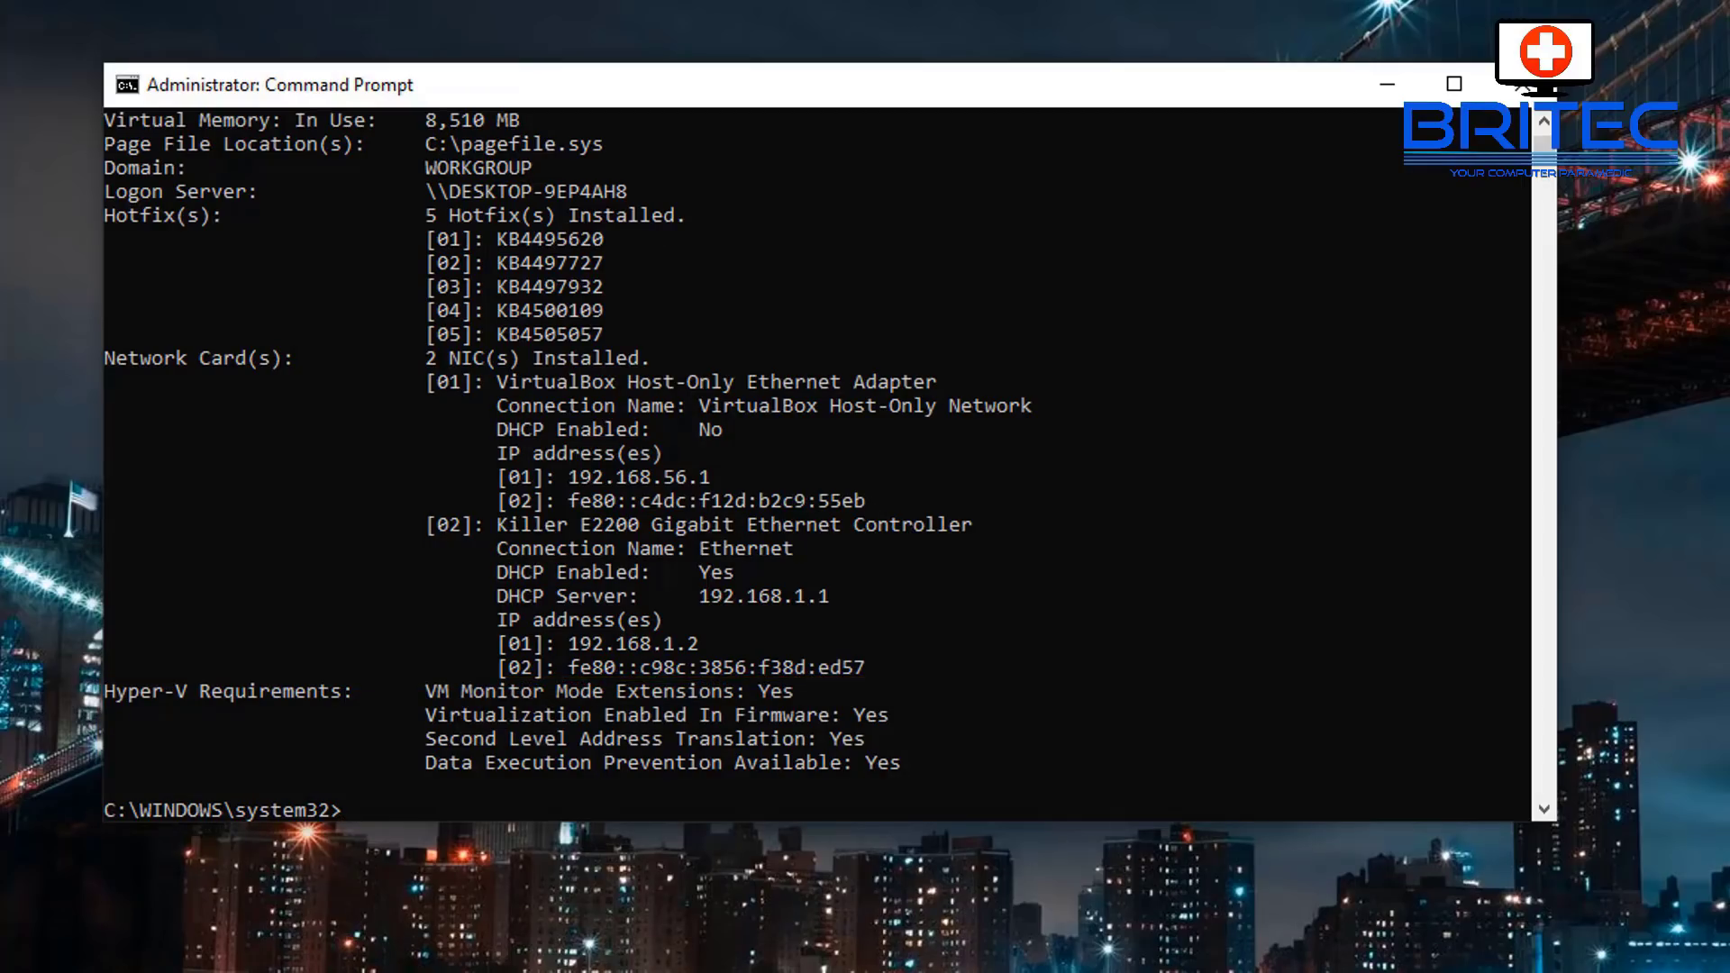
scroll(1207, 491, "down", 1)
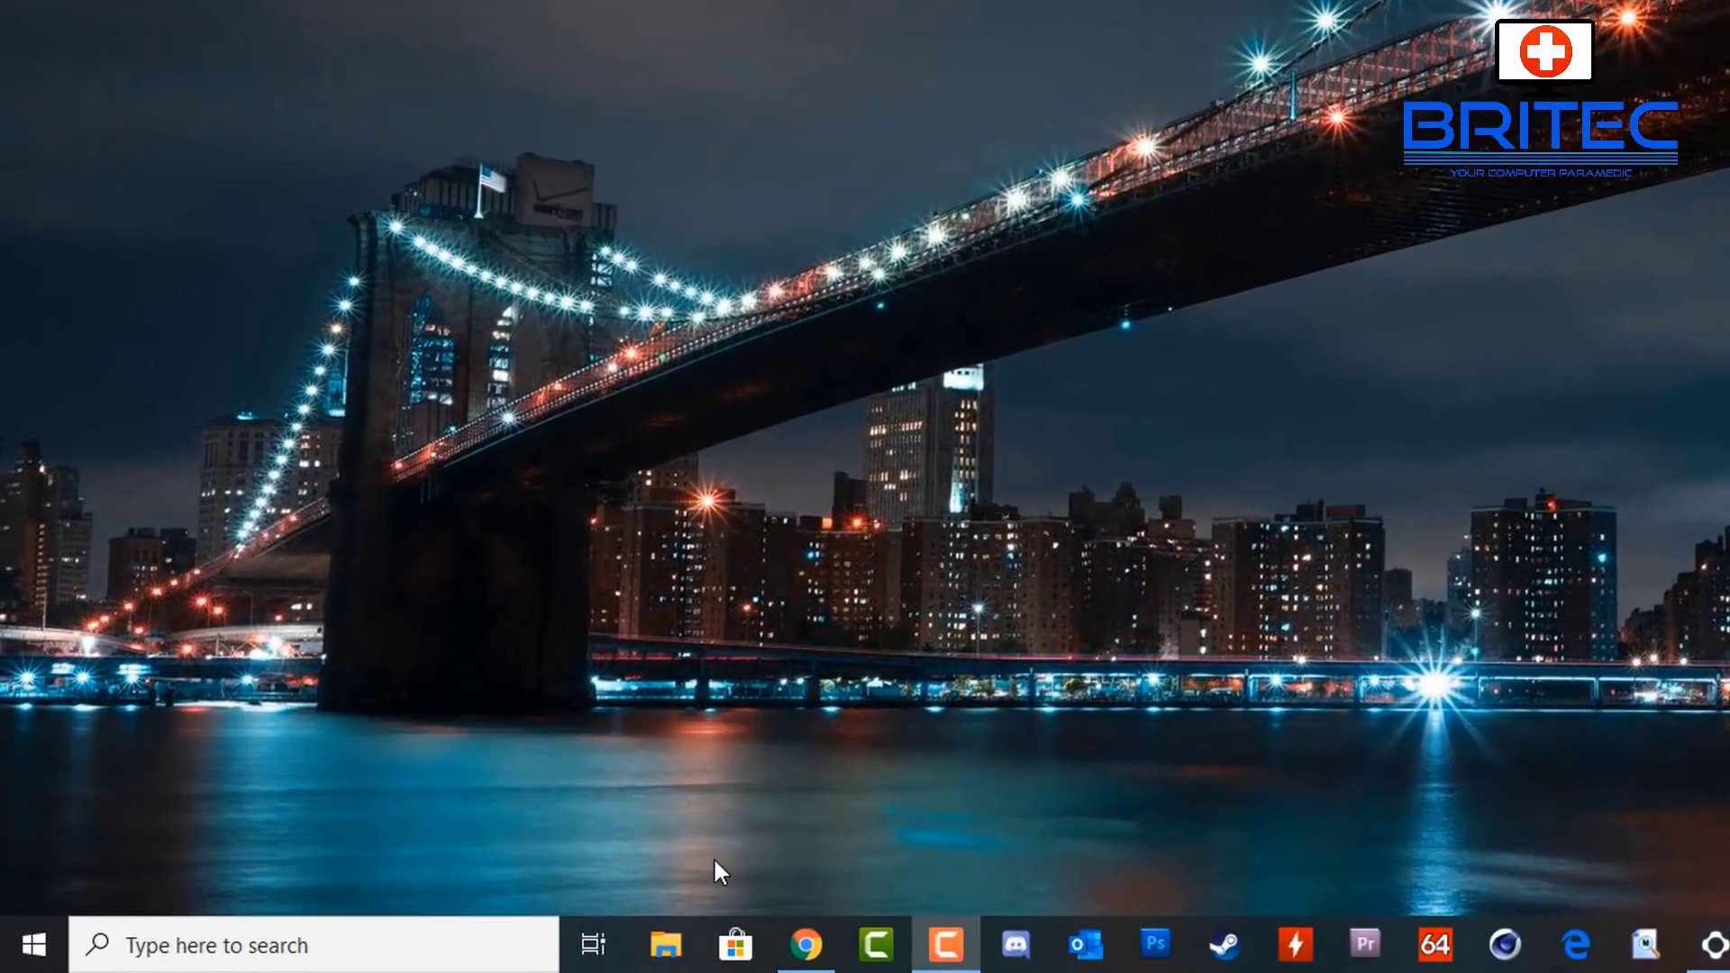
- Open 'Turn Windows features on or off' from search and tick Windows Sandbox
left_click(157, 957)
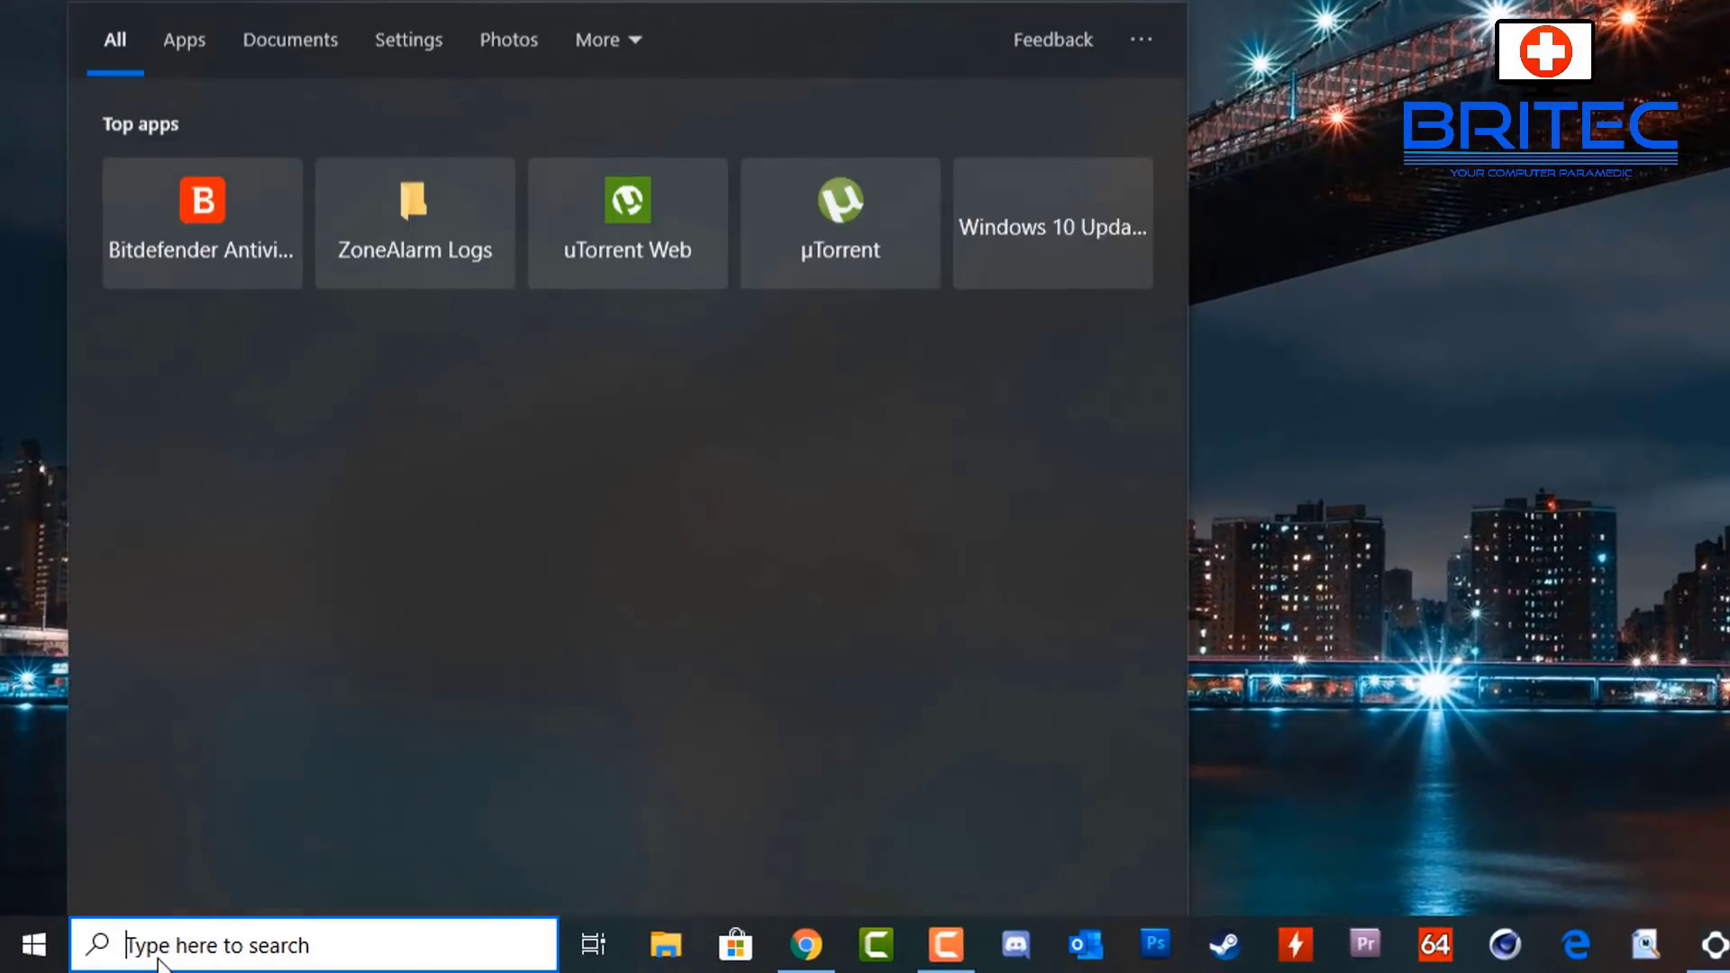
type("turn")
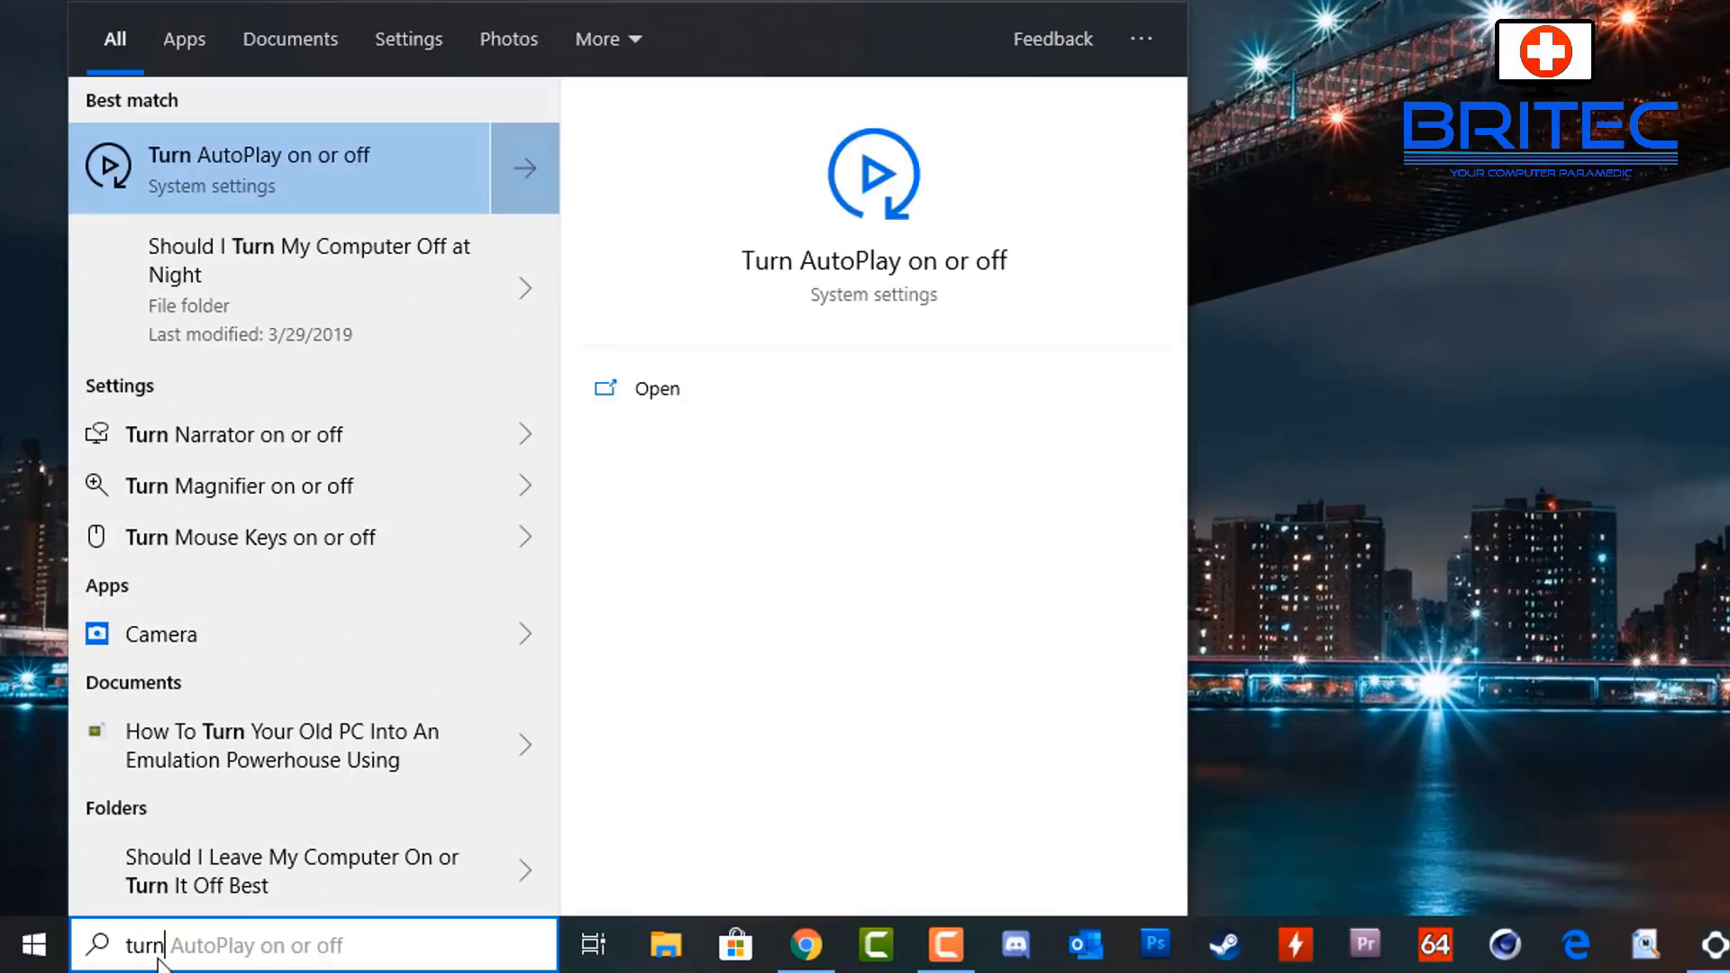
type(" windows")
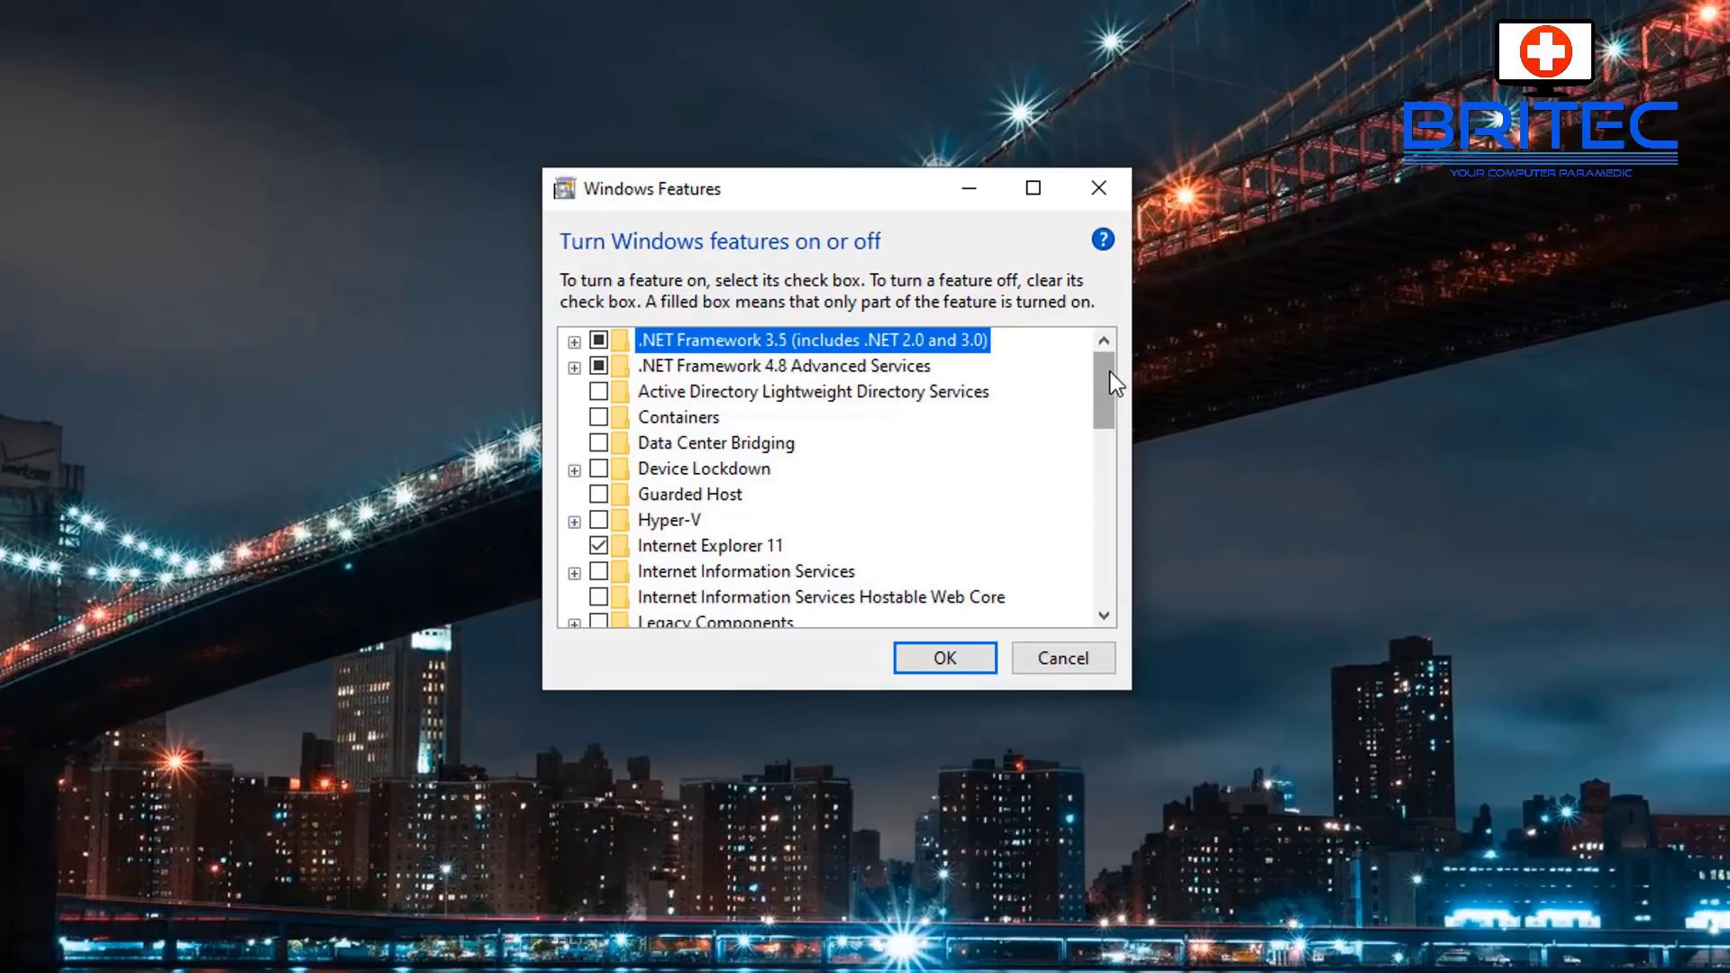
left_click_drag(1110, 372, 1110, 522)
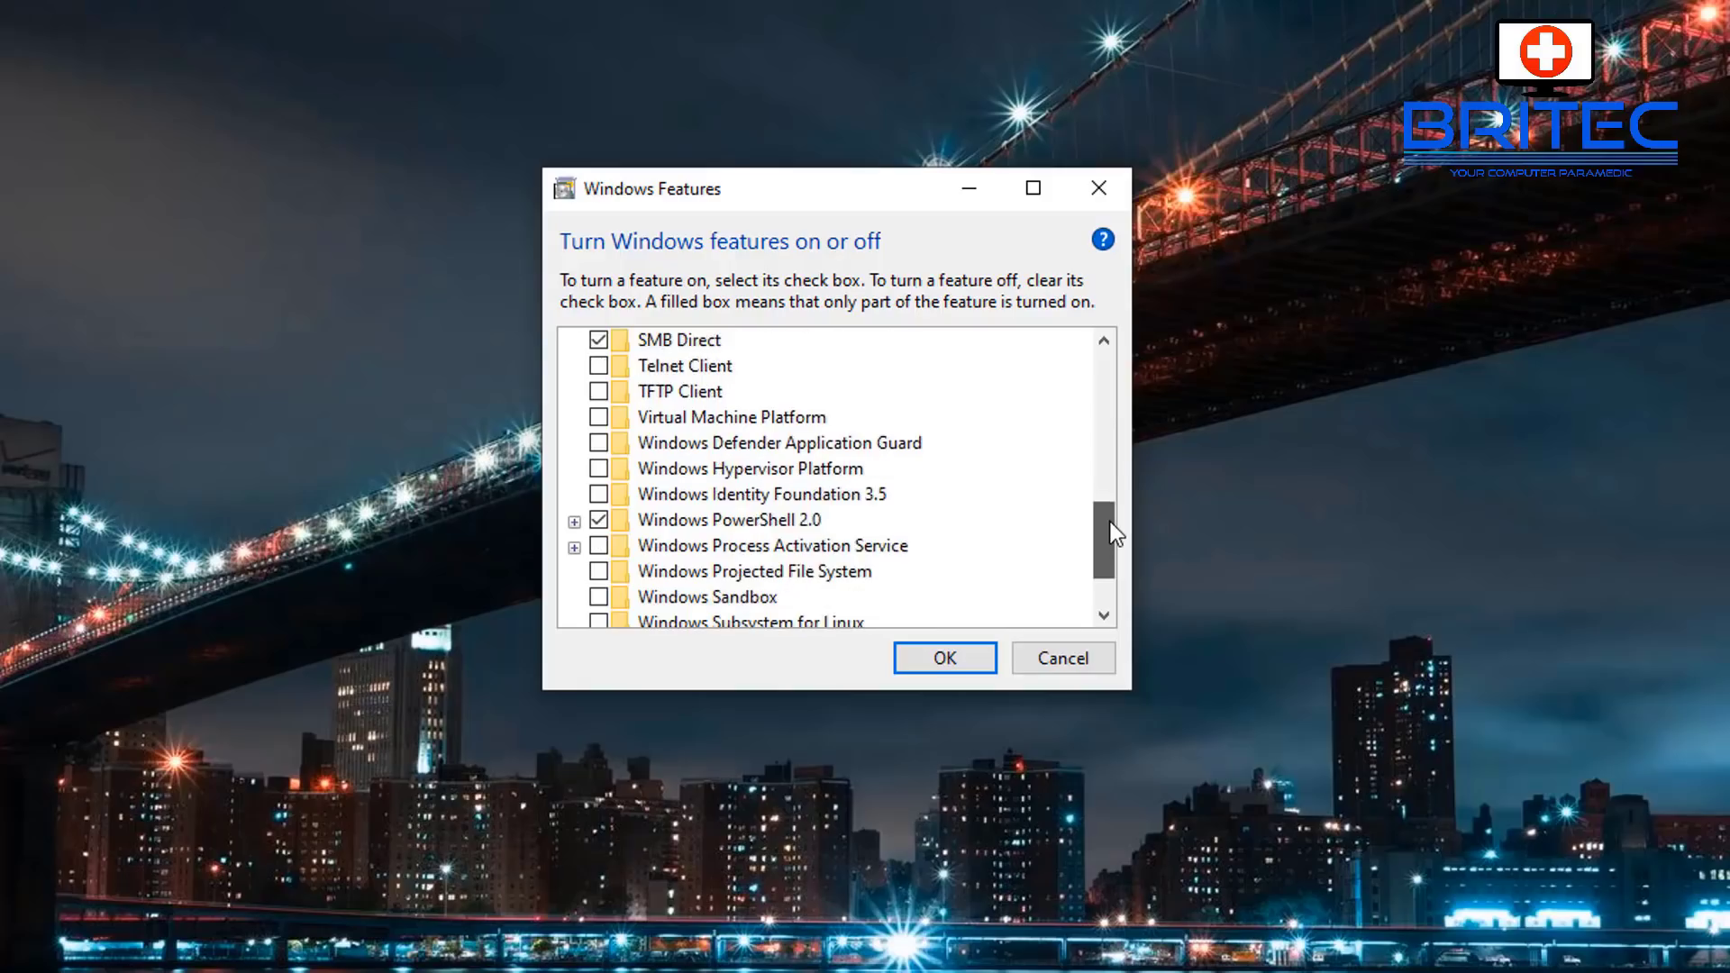
scroll(1110, 523, "down", 1)
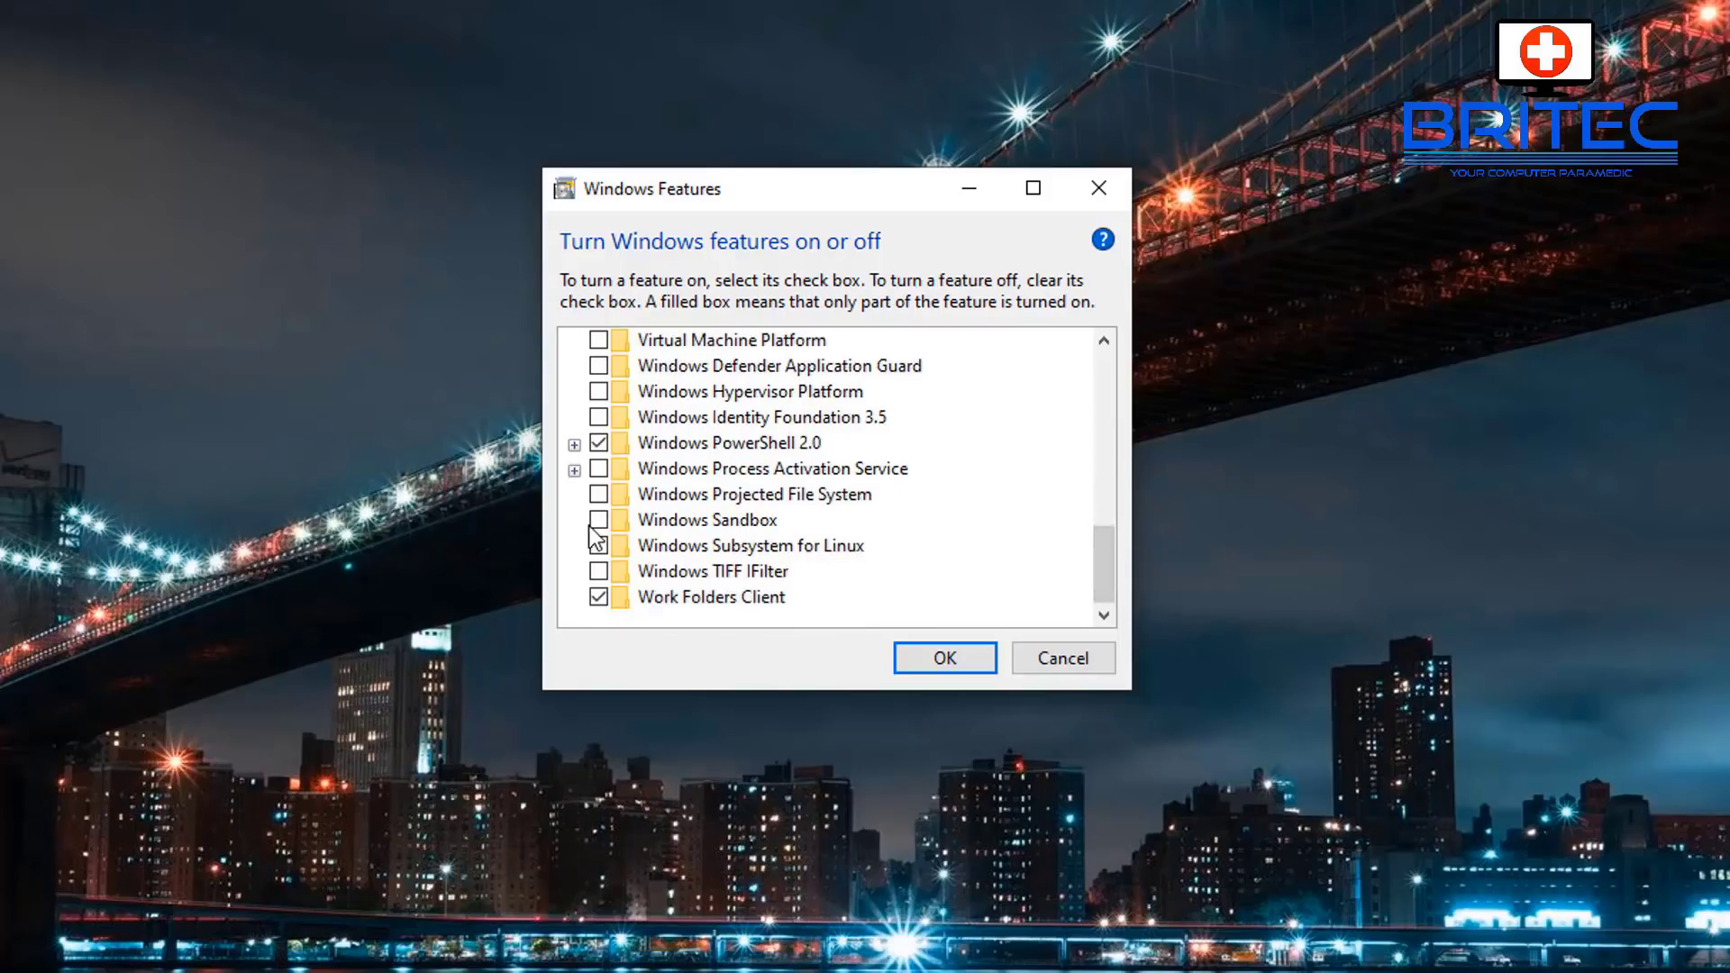
left_click(599, 522)
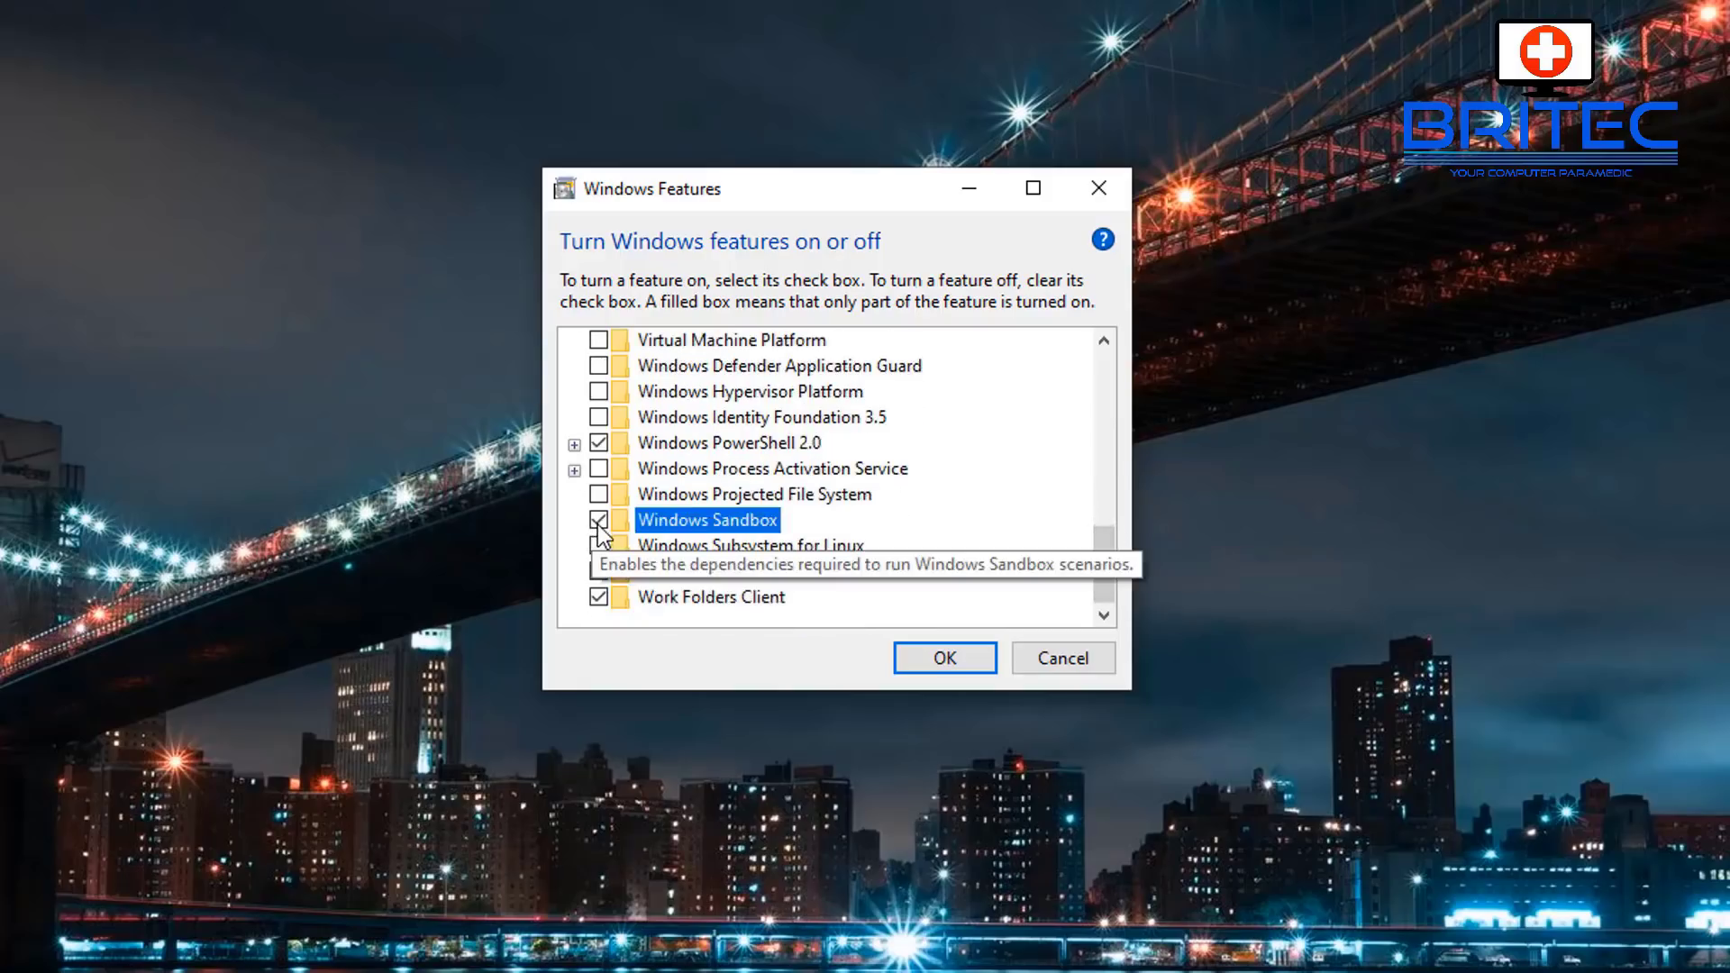
- Apply the Windows Sandbox feature change and restart the PC when prompted
left_click(949, 661)
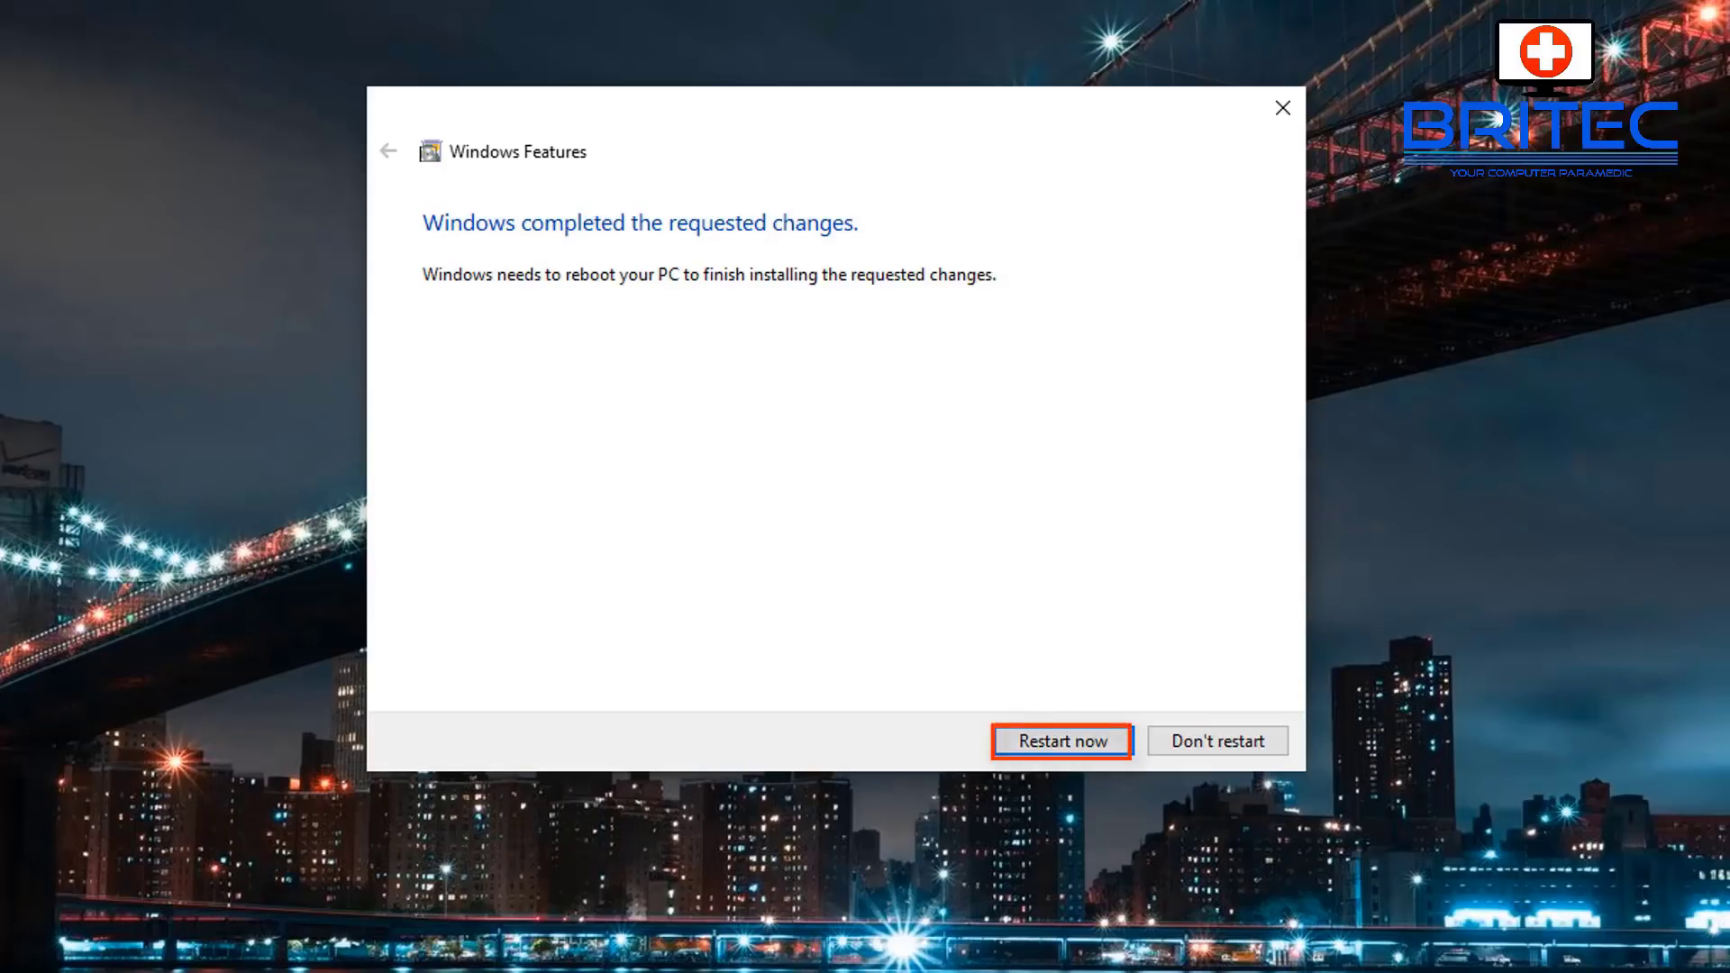
key("Return")
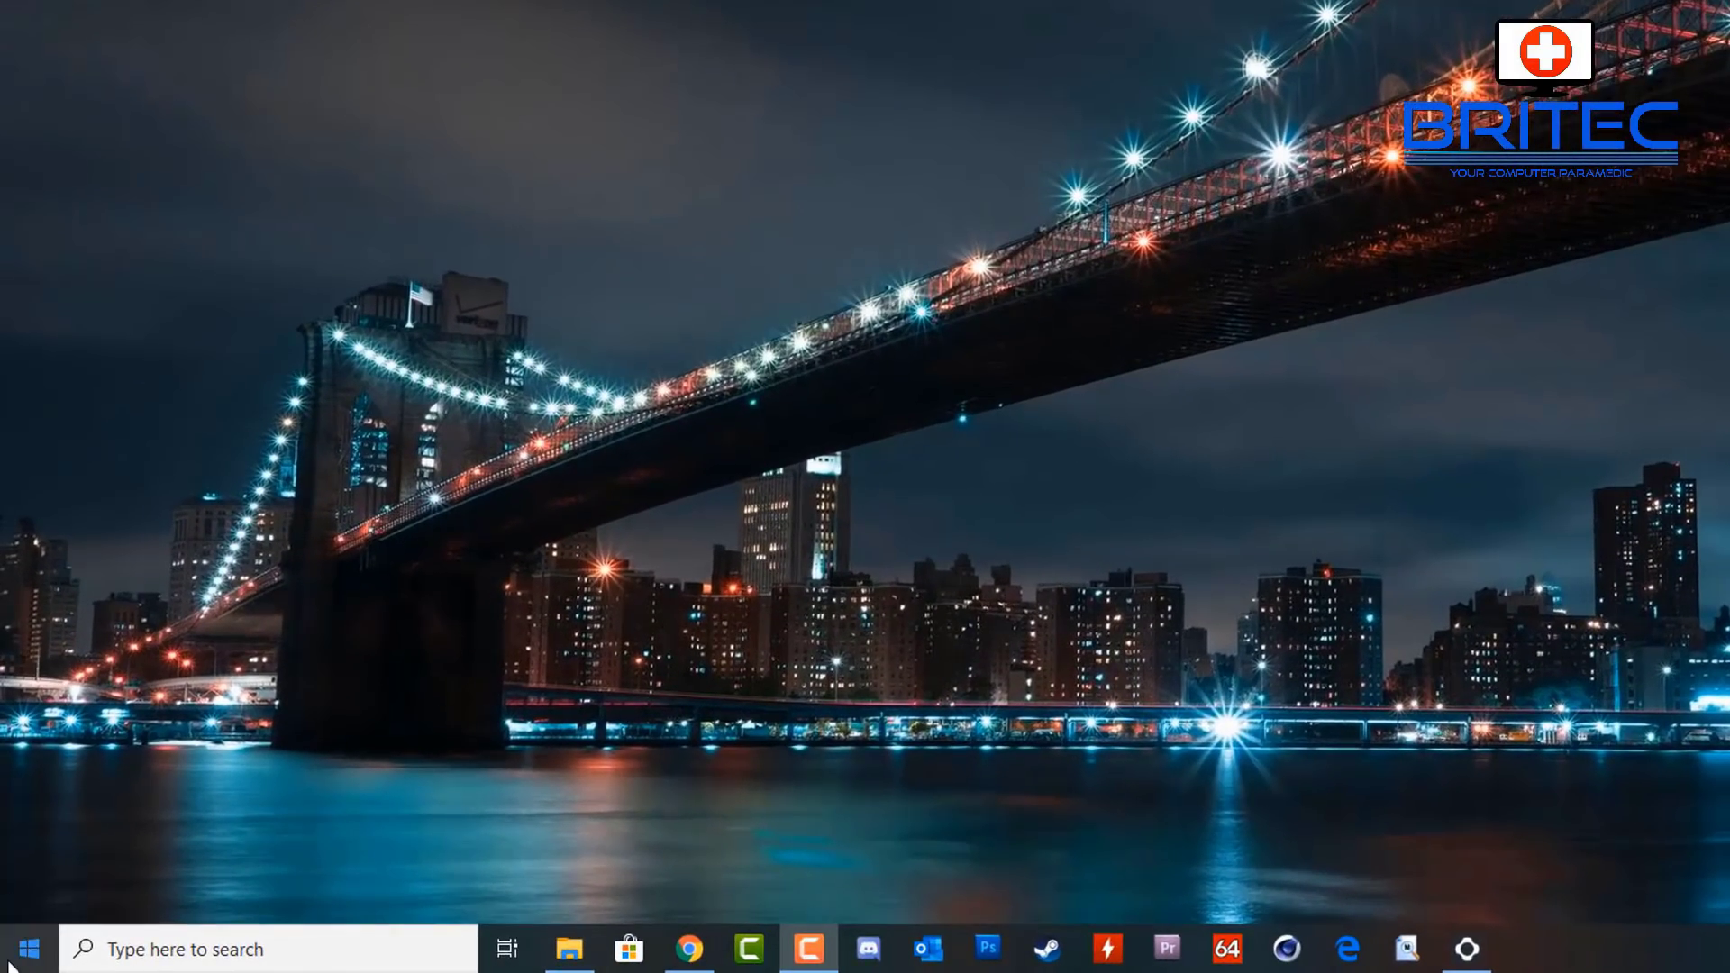
- Find Windows Sandbox in the Start menu app list and run it as administrator
left_click(11, 961)
scroll(173, 714, "down", 8)
scroll(180, 727, "down", 15)
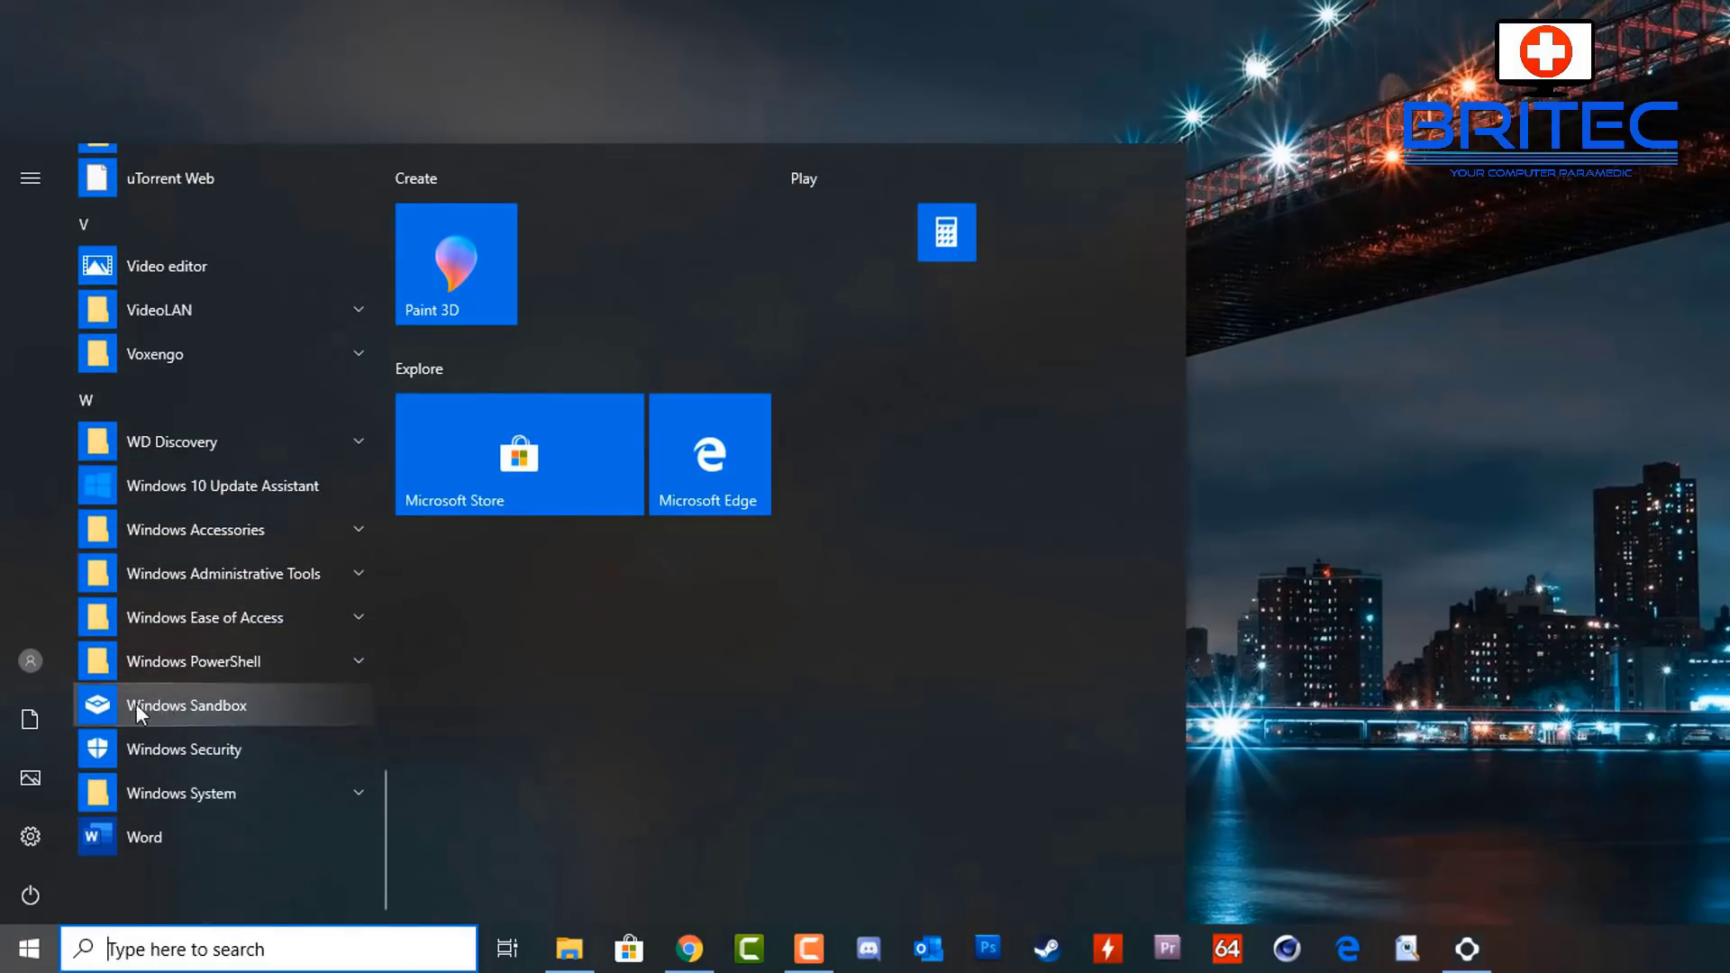
right_click(192, 699)
mouse_move(276, 761)
left_click(594, 809)
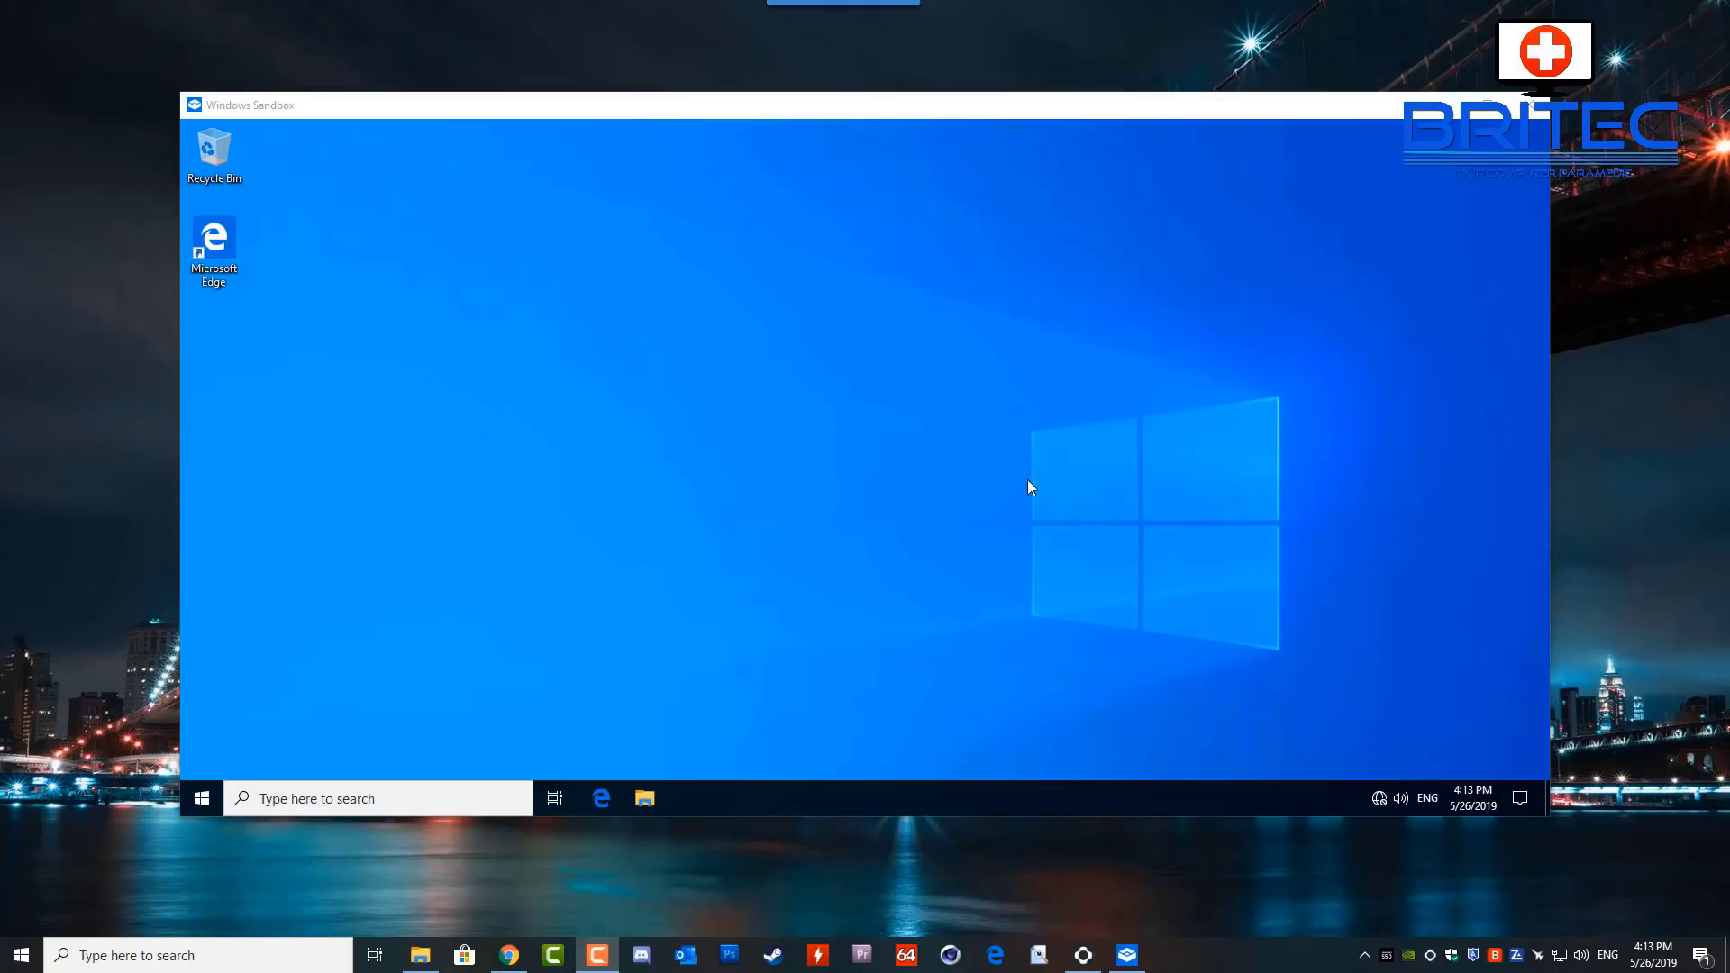
- Paste the ccsetup557 installer onto the sandbox desktop and run it
right_click(613, 311)
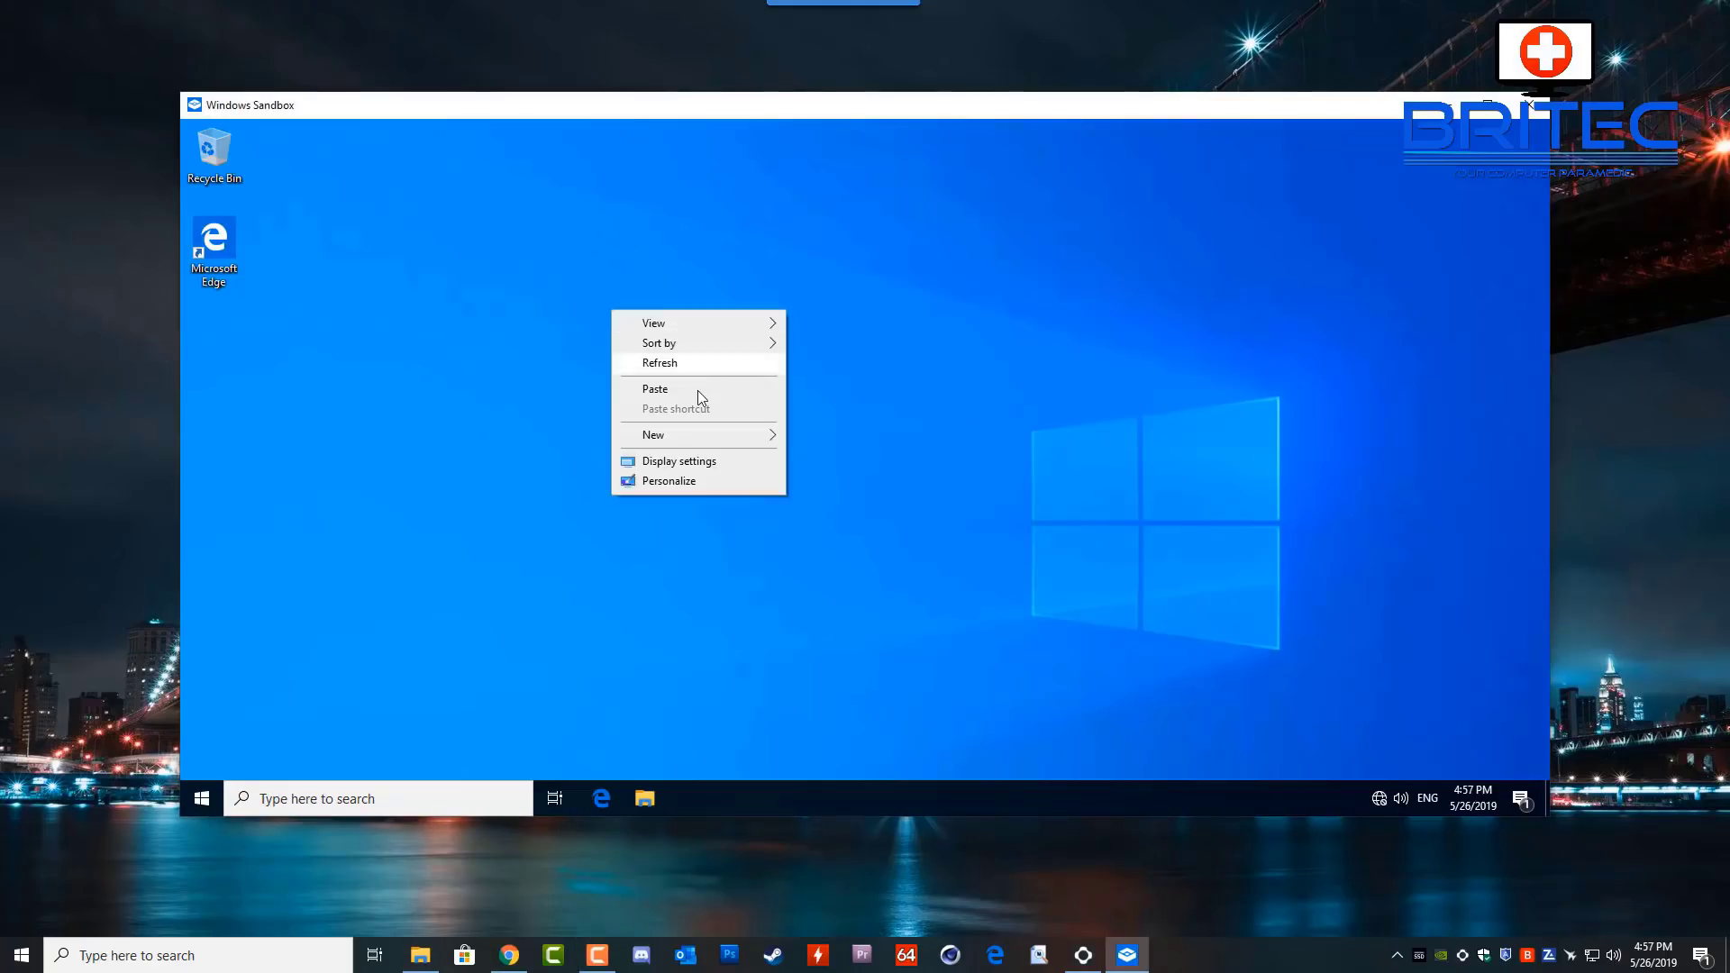
left_click(697, 391)
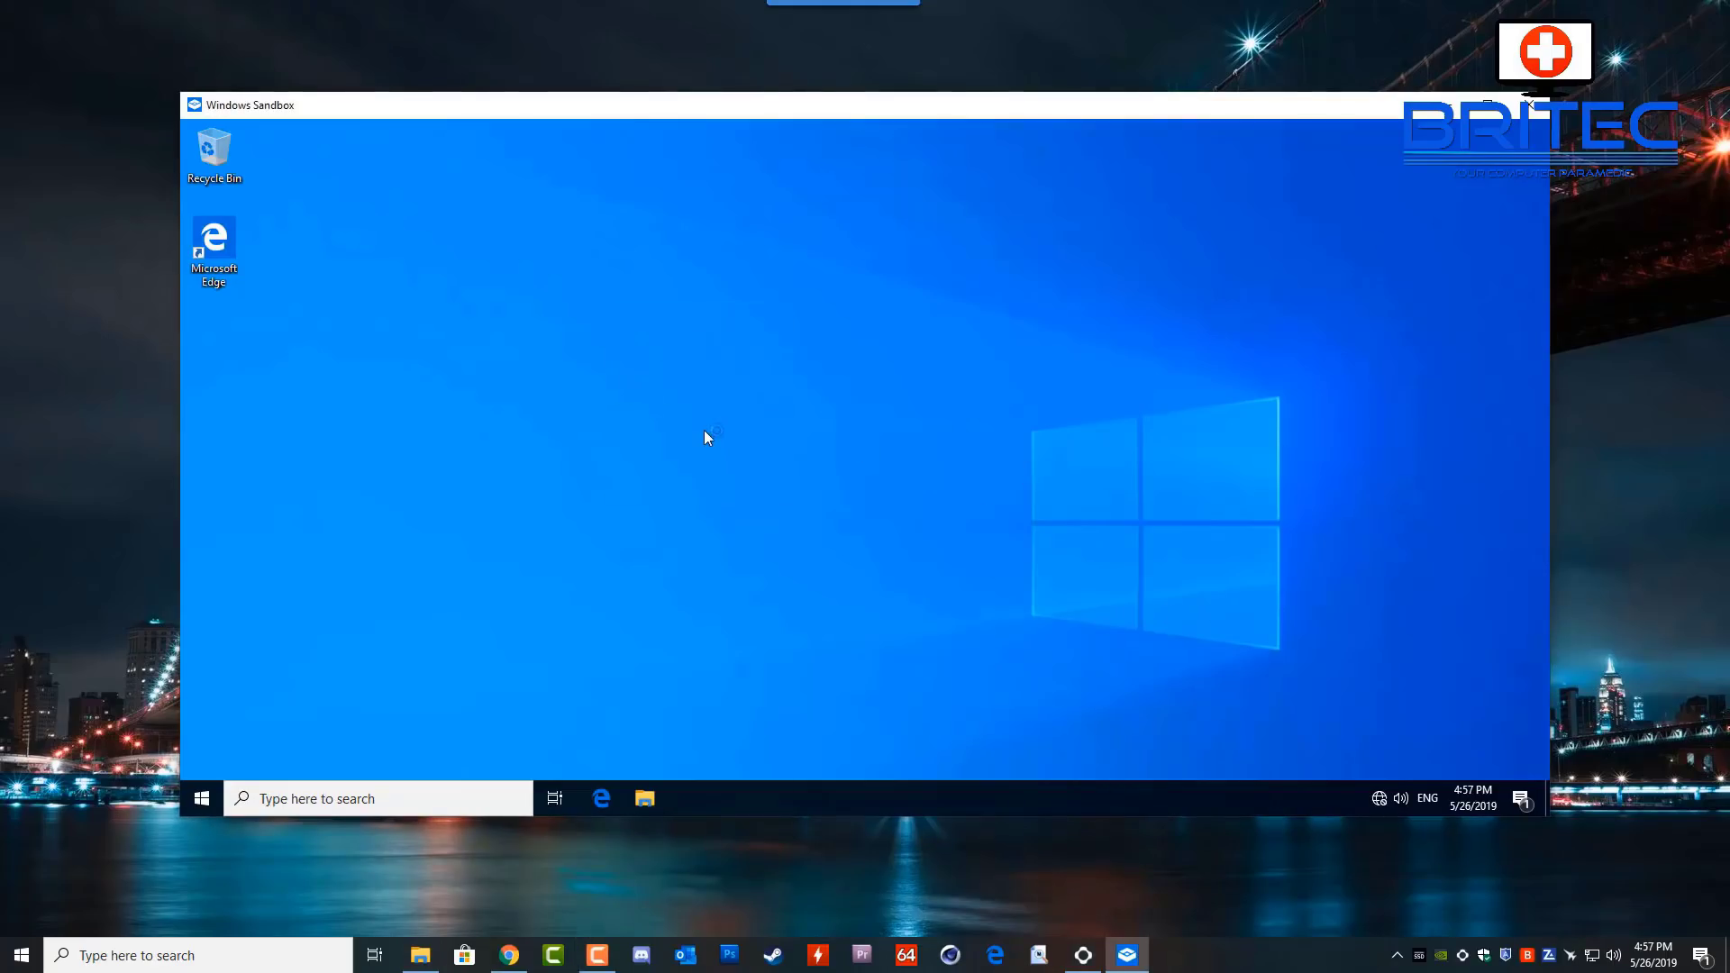
left_click_drag(622, 335, 764, 347)
double_click(757, 335)
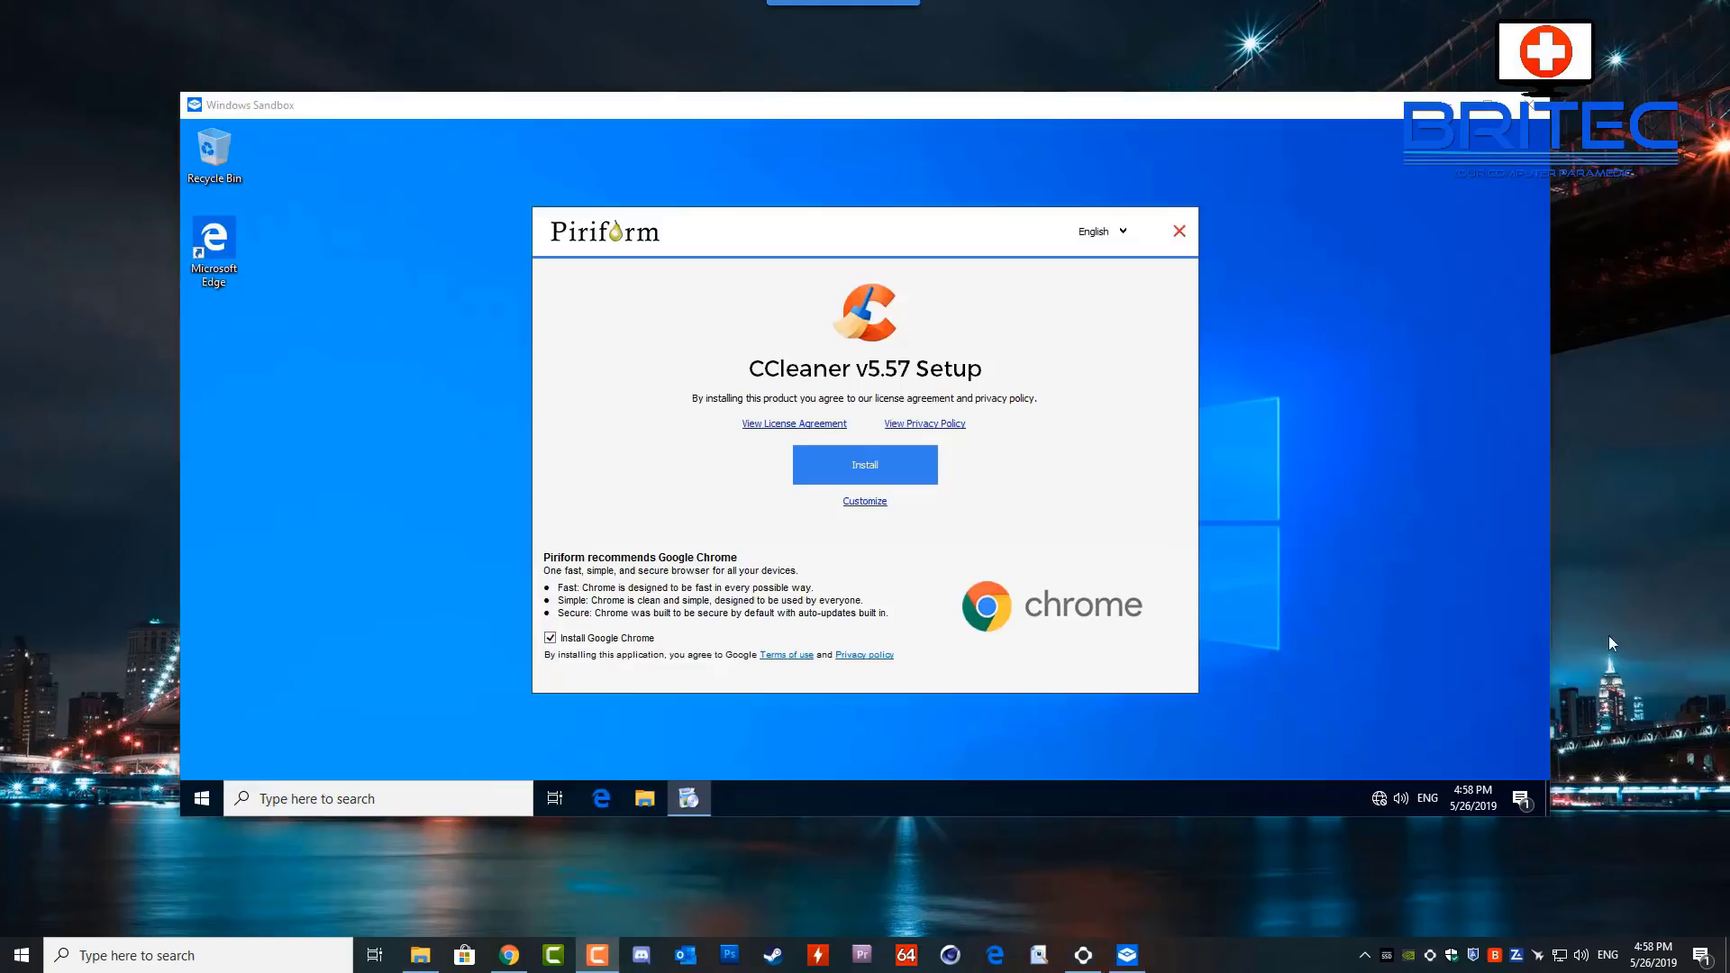
- Untick the bundled Google Chrome offer in CCleaner v5.57 Setup
left_click(870, 472)
left_click(550, 638)
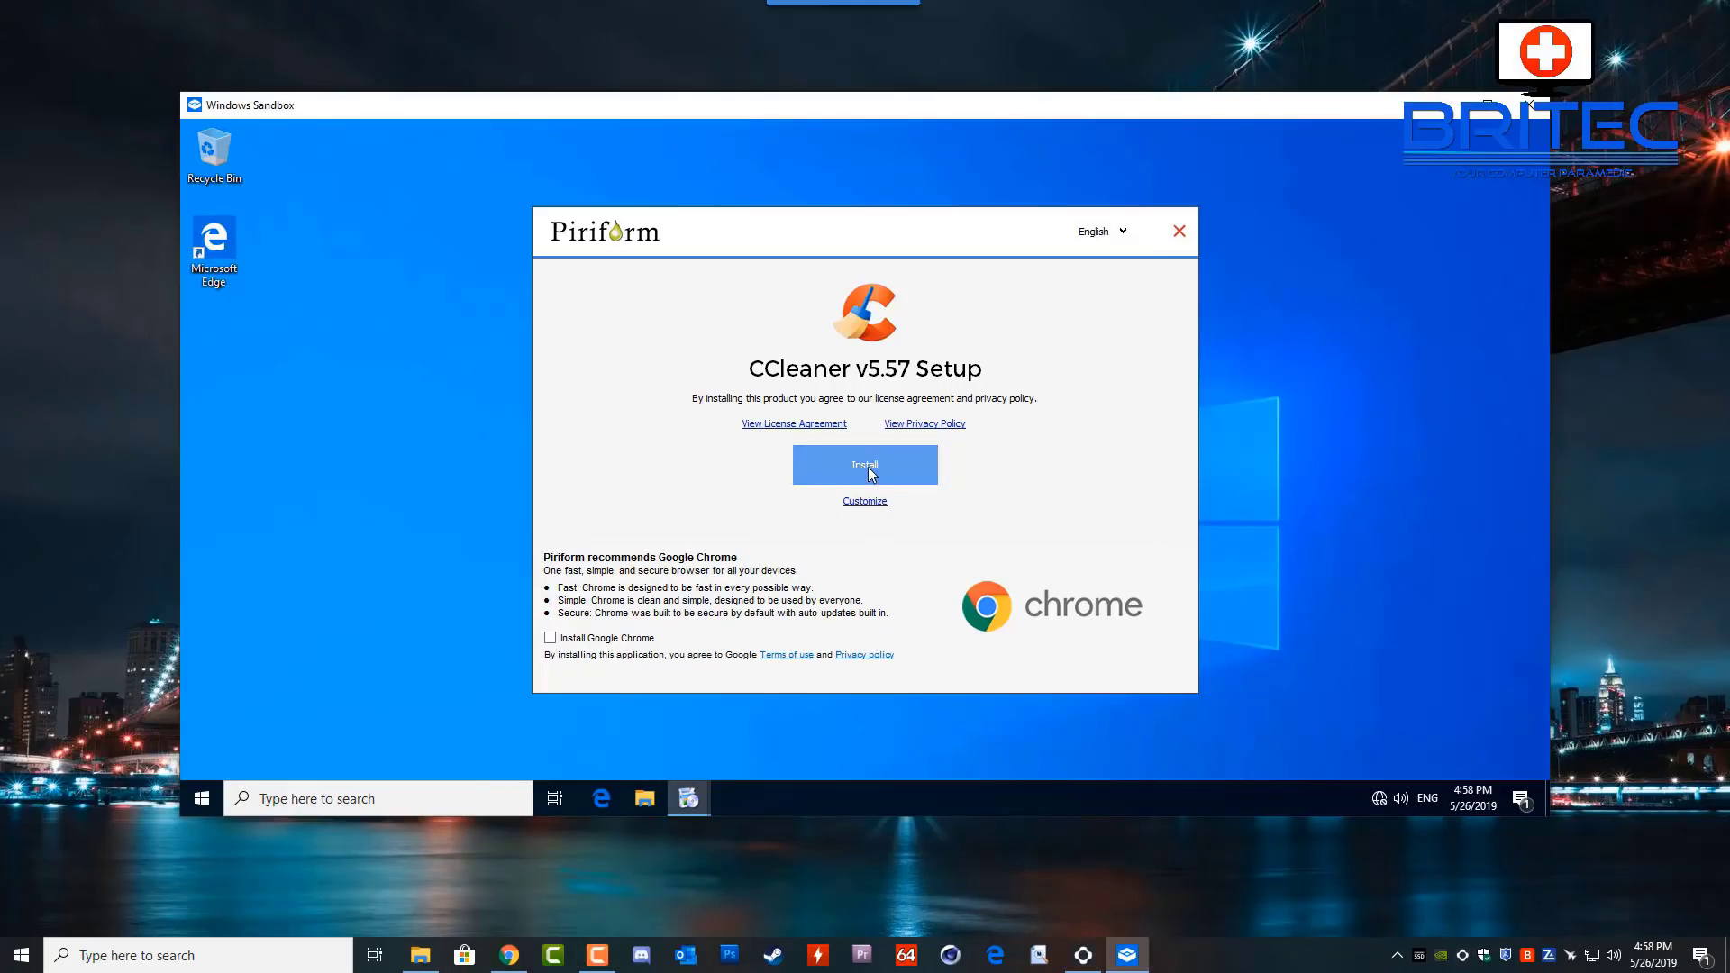
- Start the CCleaner v5.57 installation and wait for Setup Completed
left_click(870, 478)
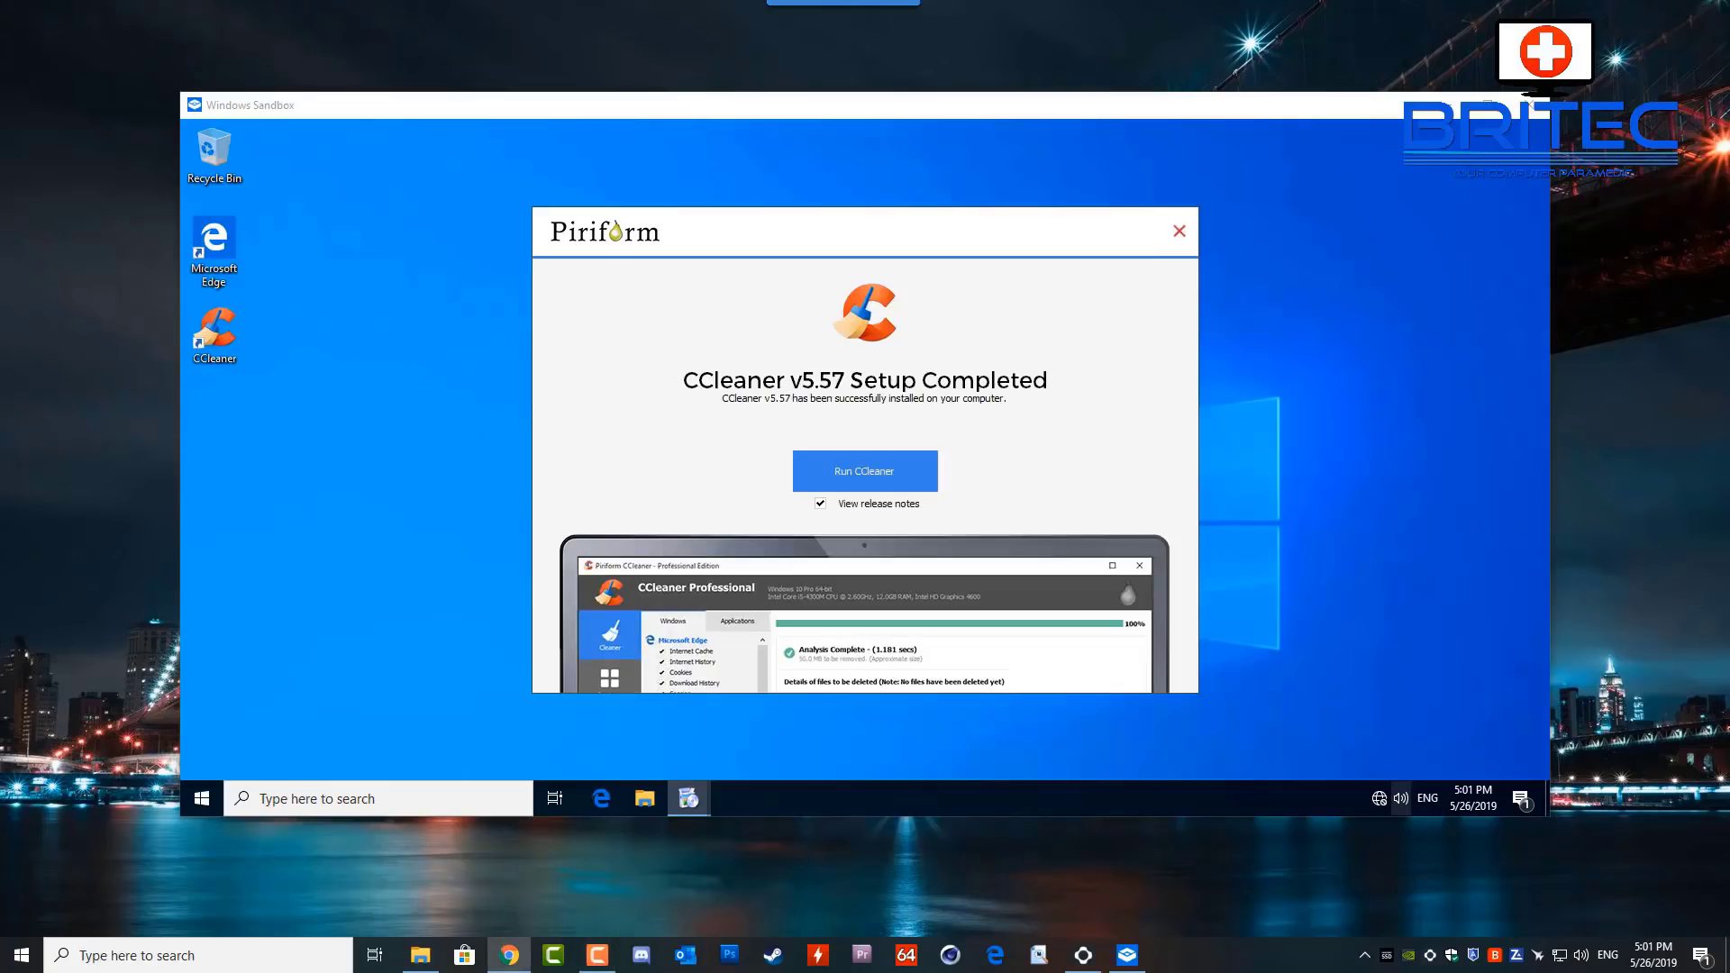
- Launch CCleaner without release notes, close it, setup and Edge, then open the sandbox Start menu
left_click(820, 504)
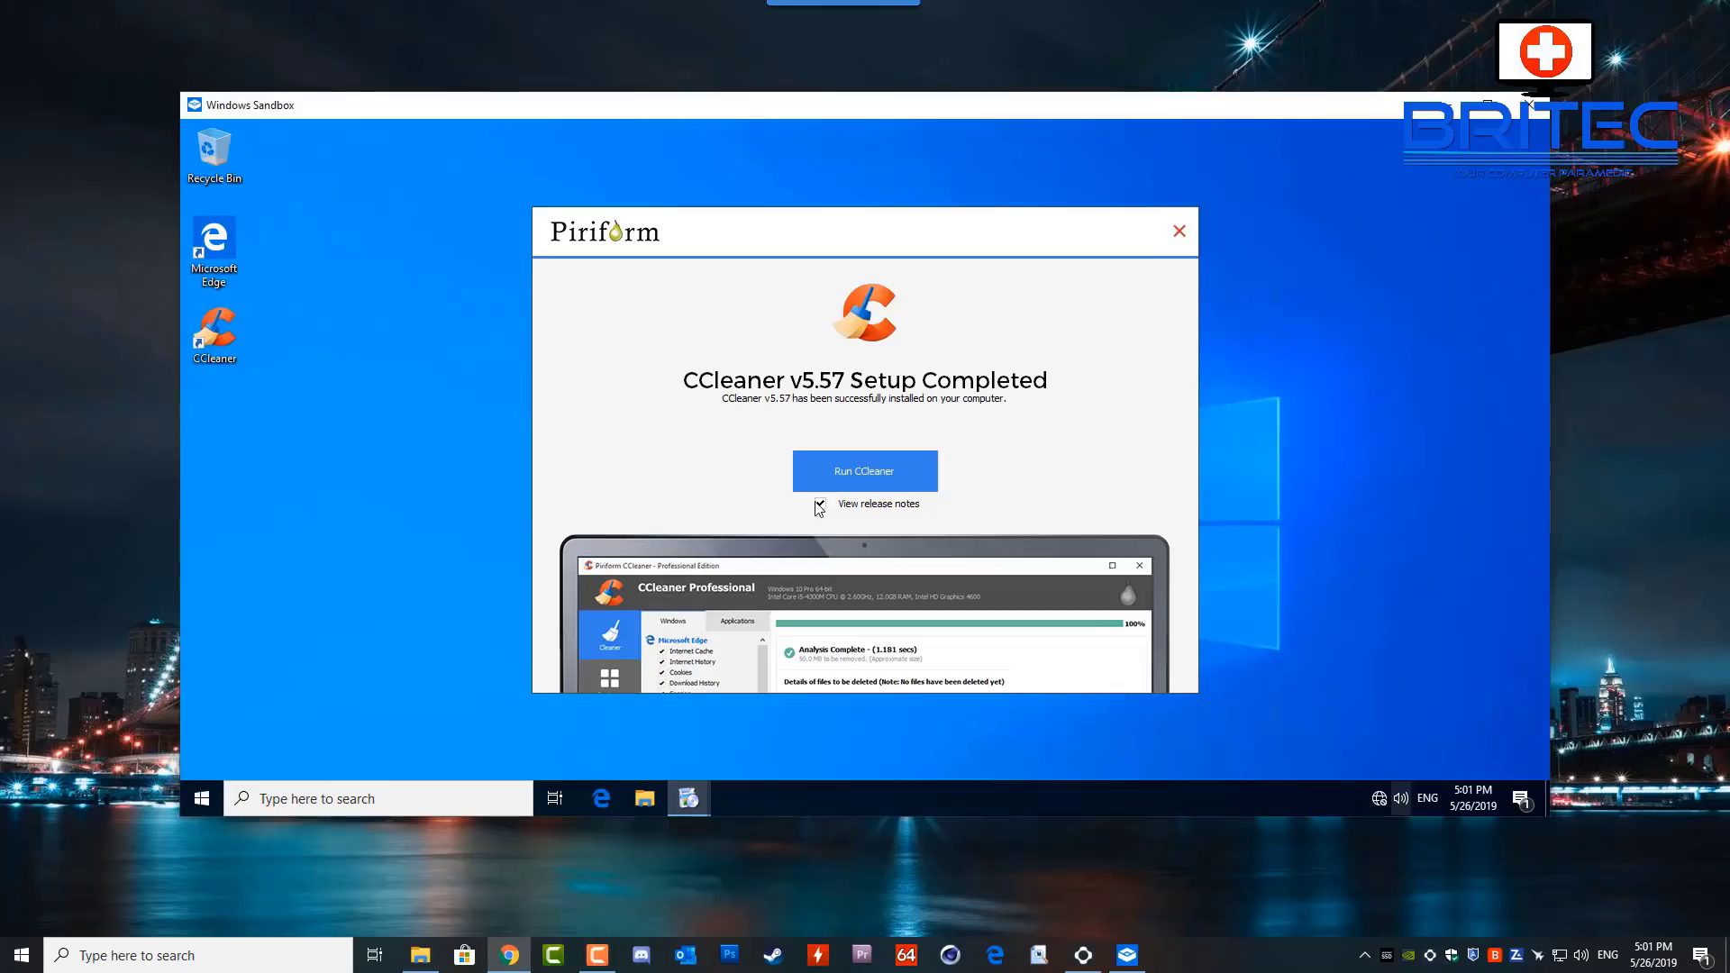
left_click(855, 478)
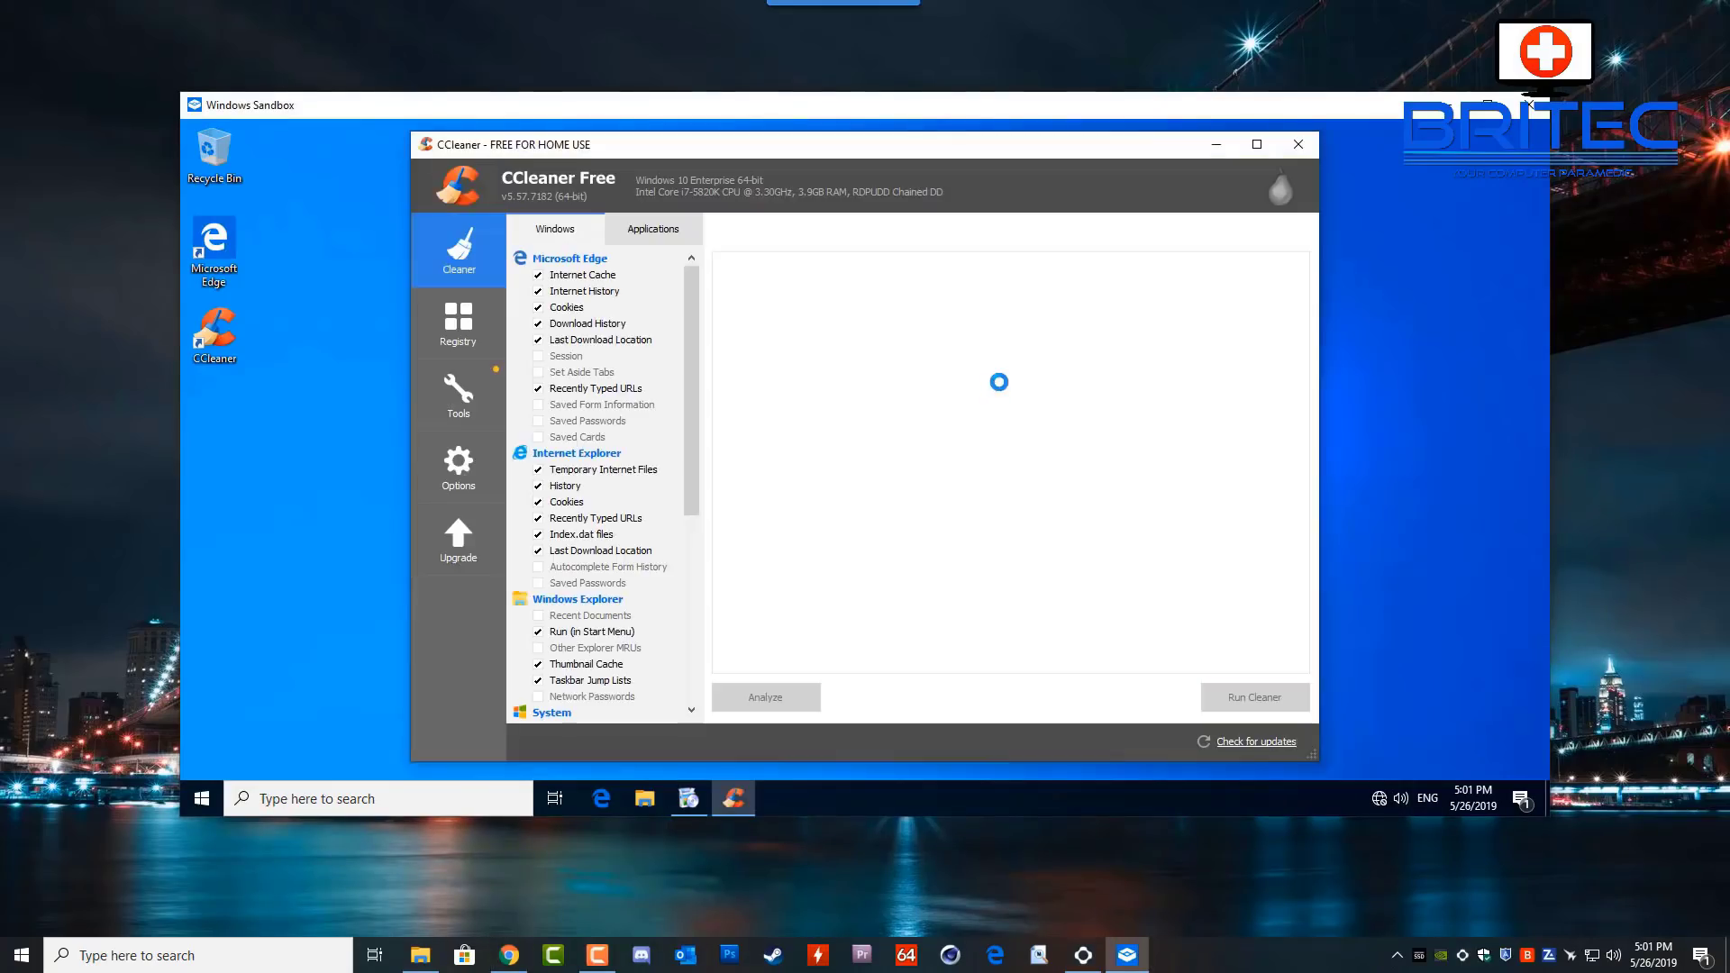
left_click(1297, 146)
left_click(1178, 231)
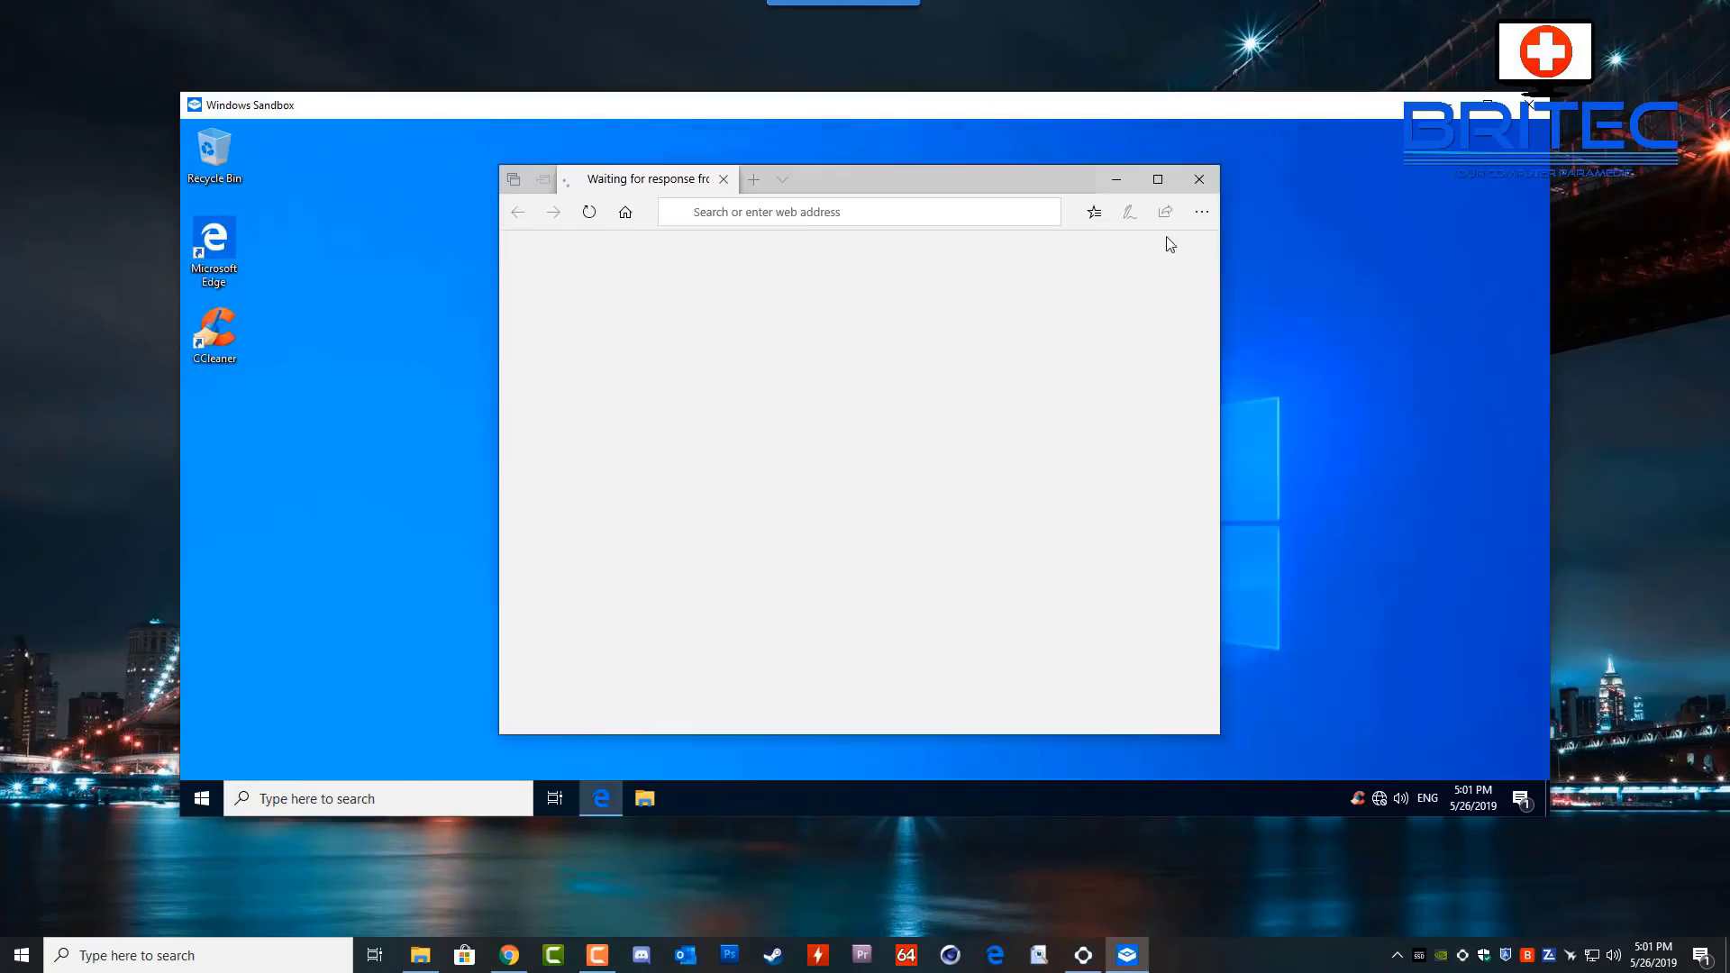
left_click(1195, 181)
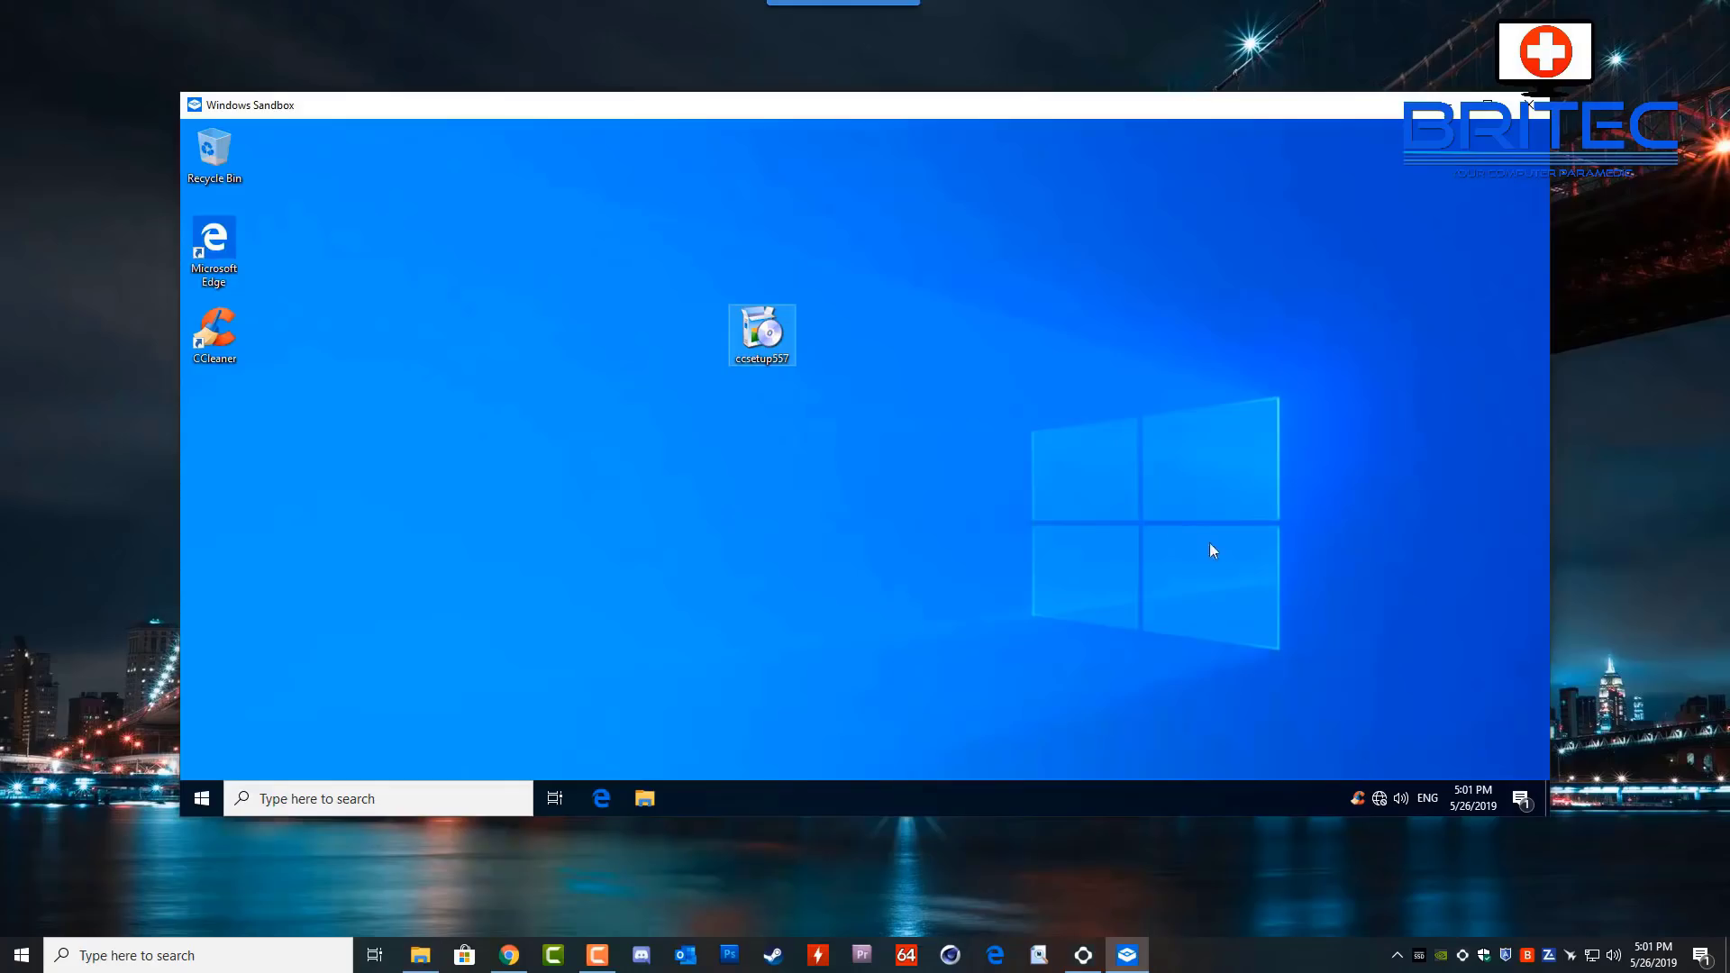
left_click(202, 798)
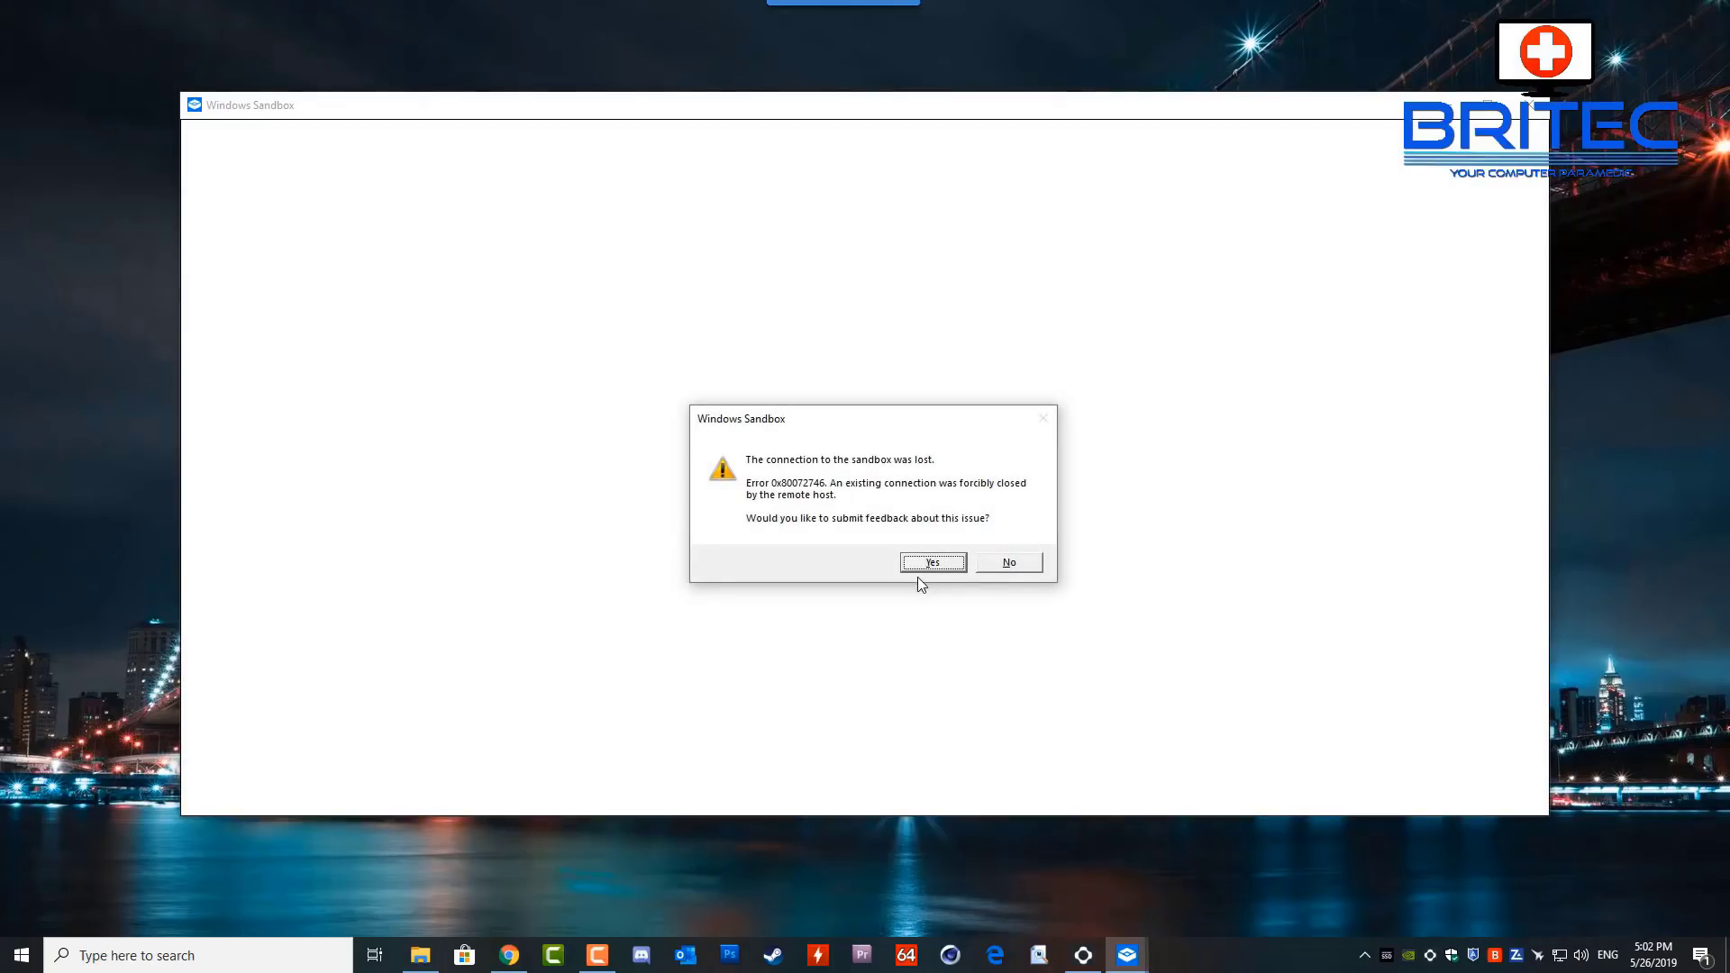
- Decline sending feedback on the sandbox connection-lost dialog
left_click(1005, 564)
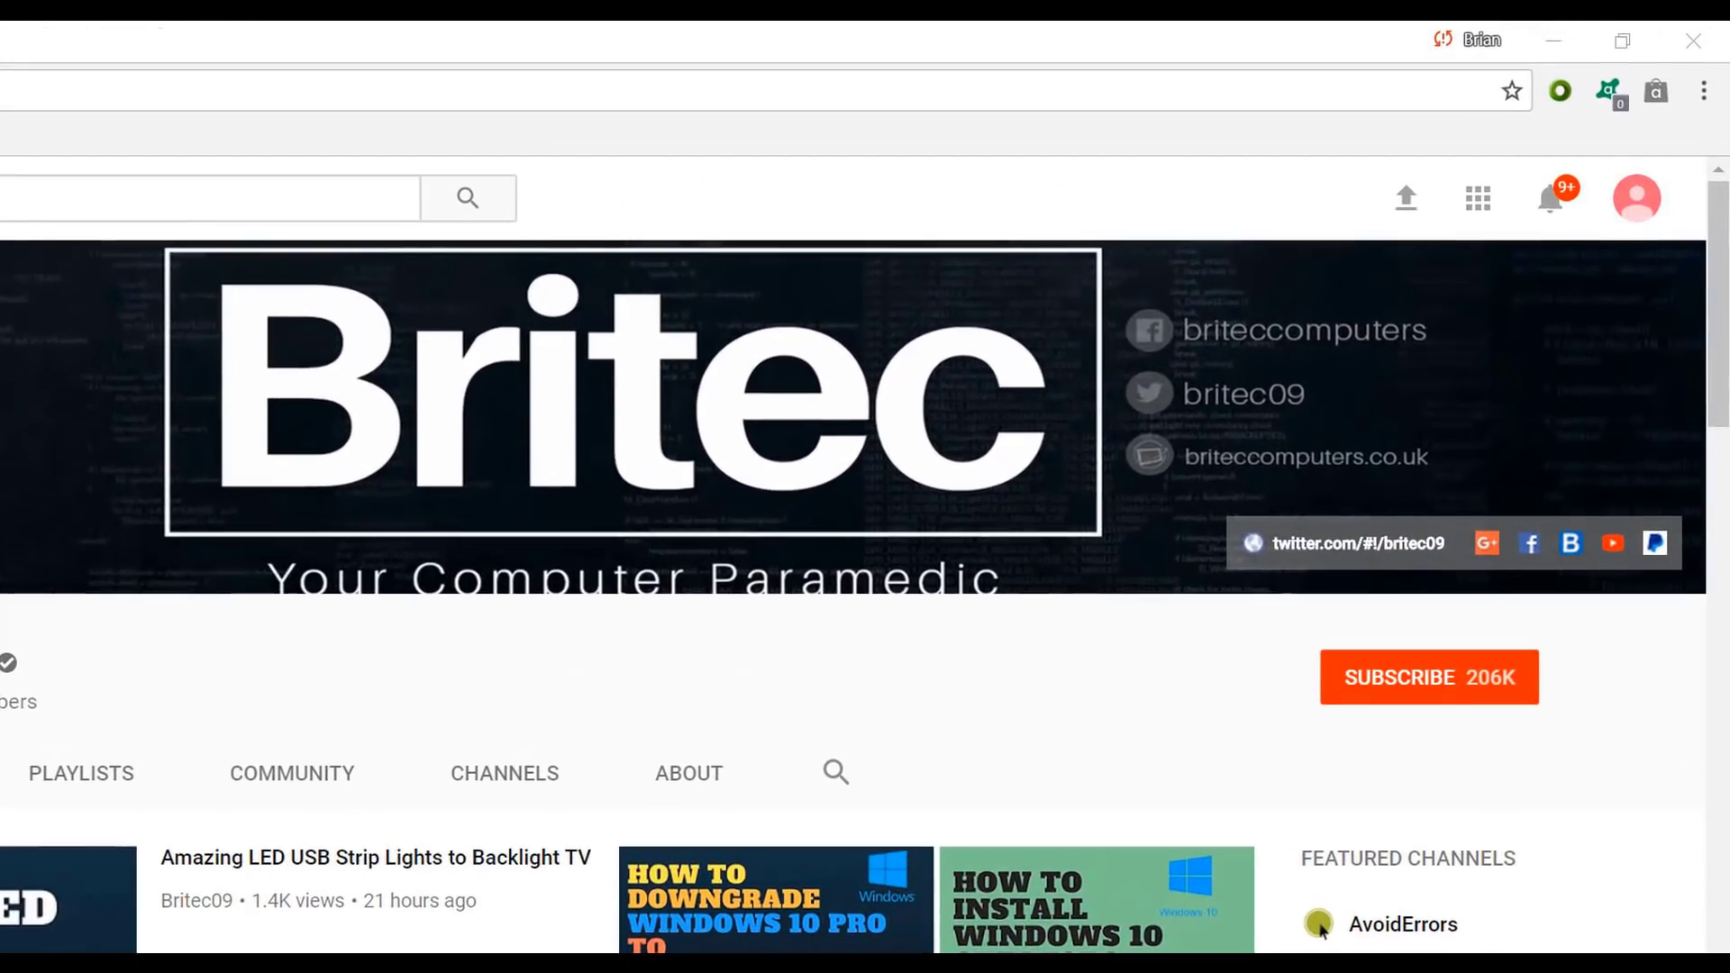
- Subscribe to the Britec YouTube channel
left_click(1452, 700)
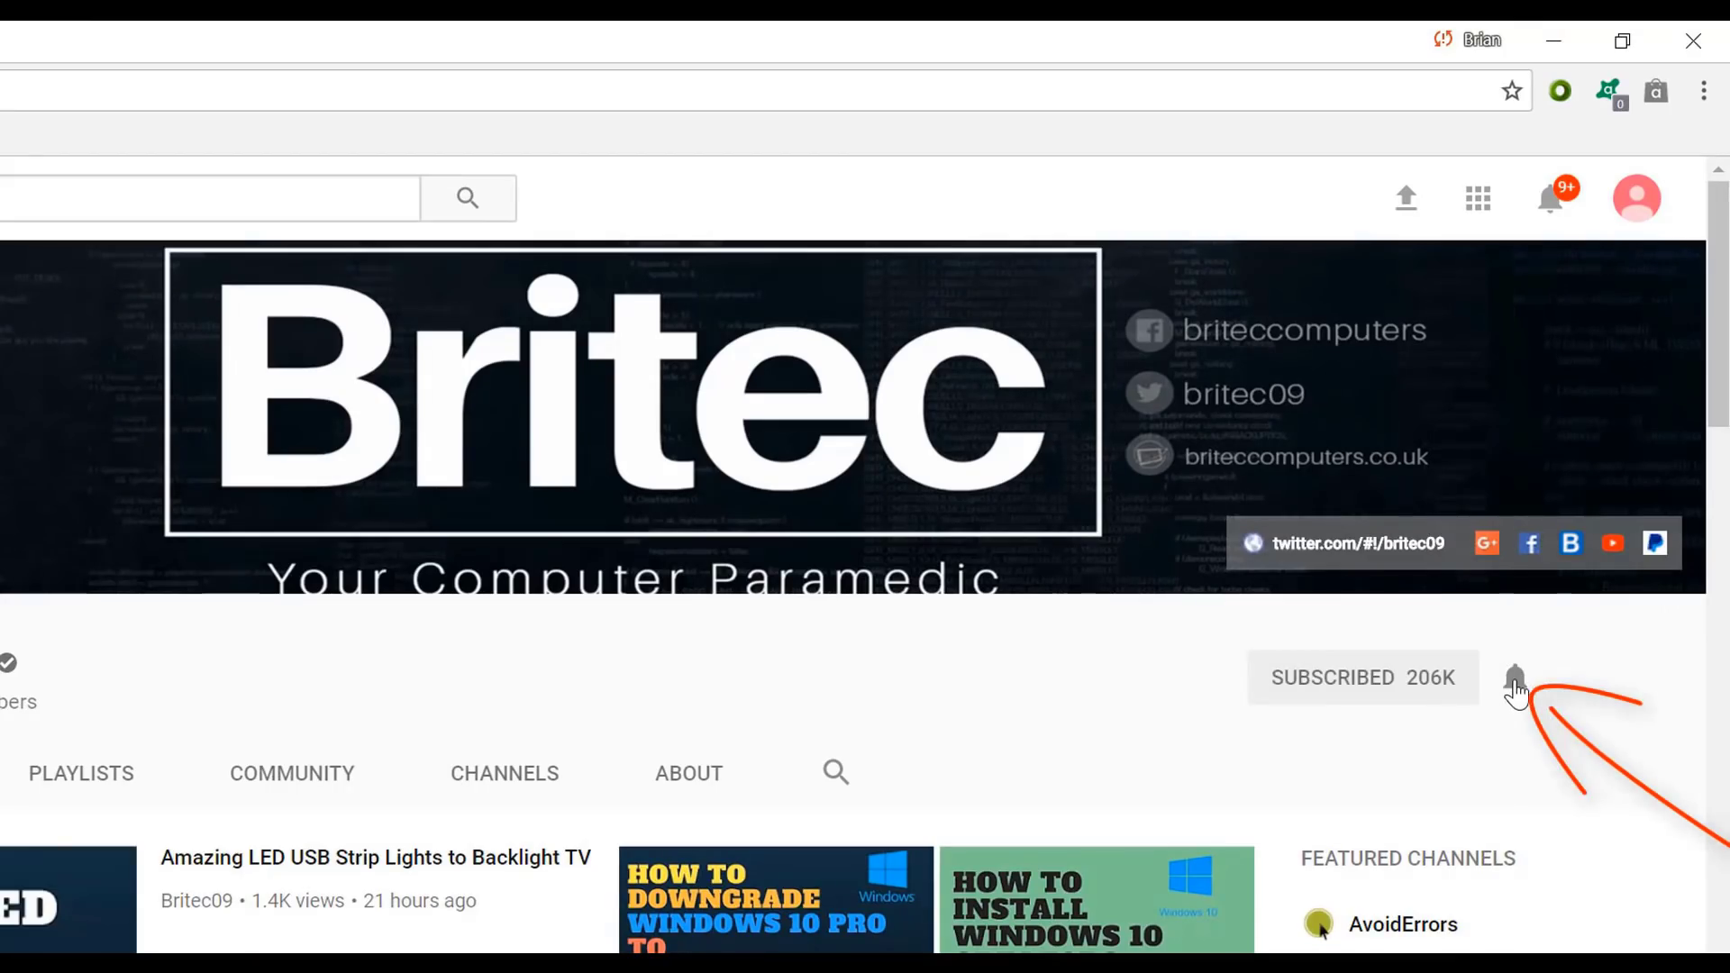